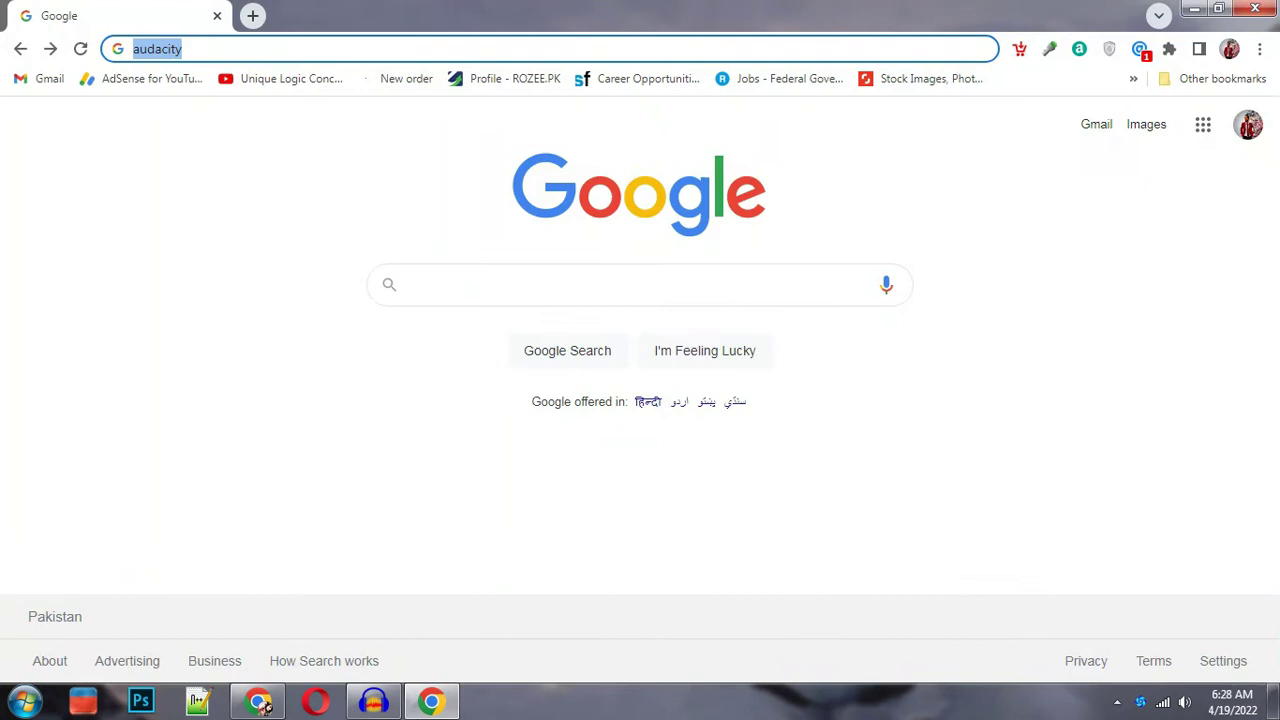
Search for audacity, open audacityteam.org, and start the download from its Windows download page
key("Return")
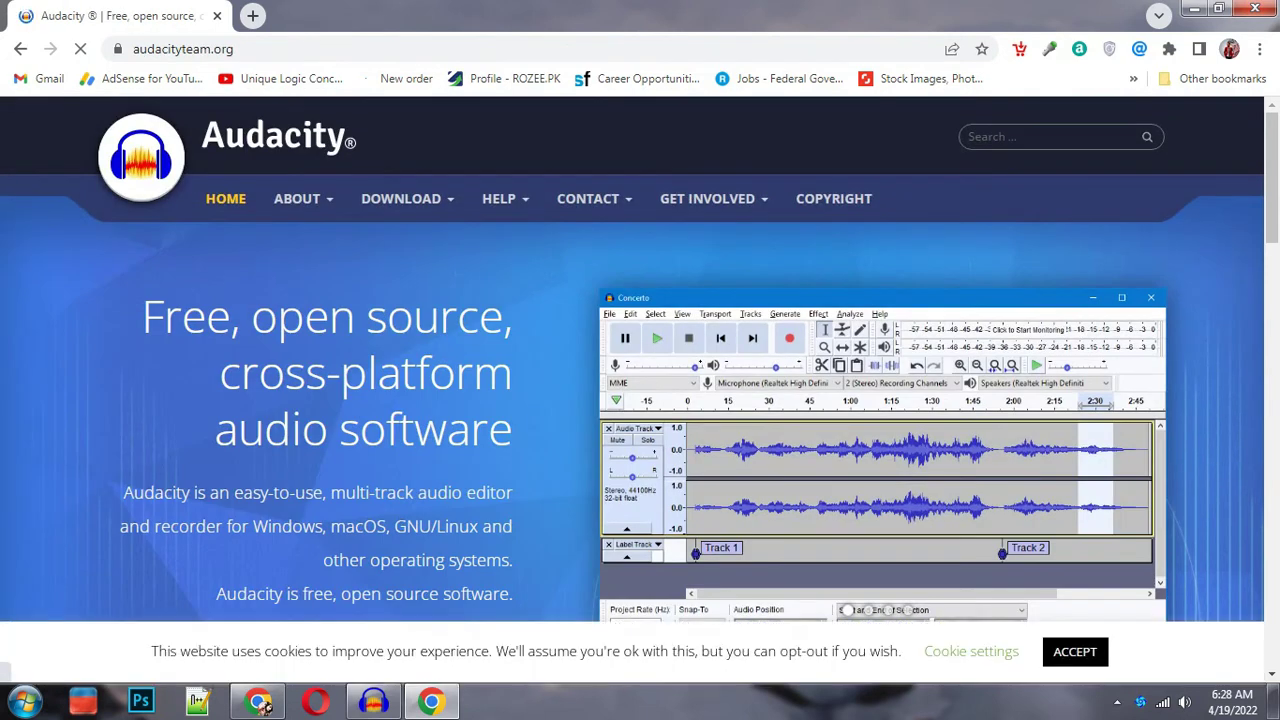
mouse_move(406, 198)
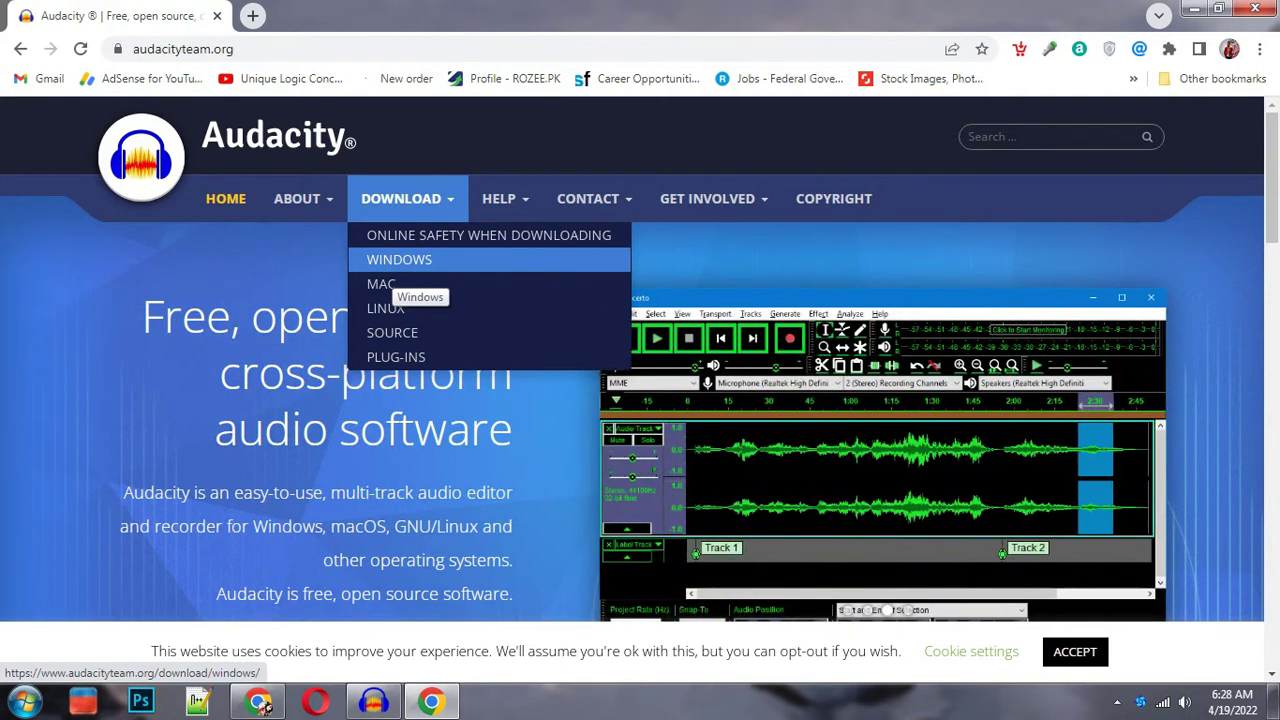
left_click(399, 260)
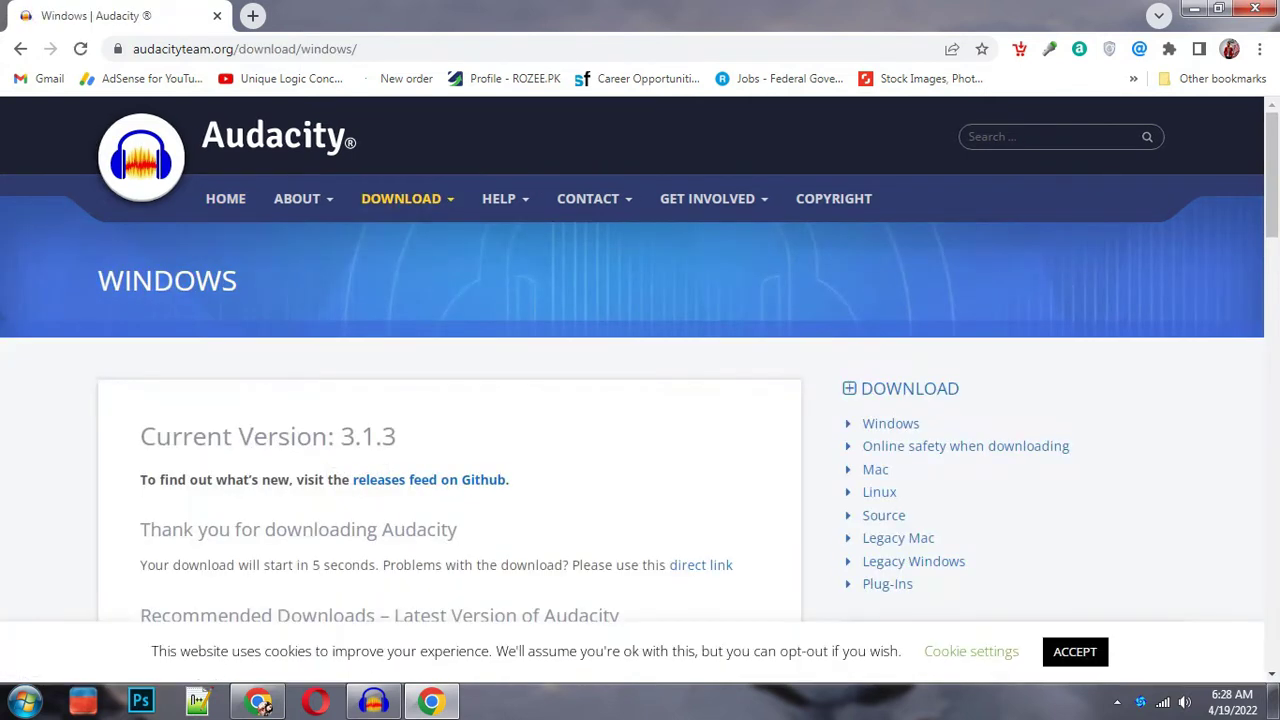
scroll(640, 380, "down", 3)
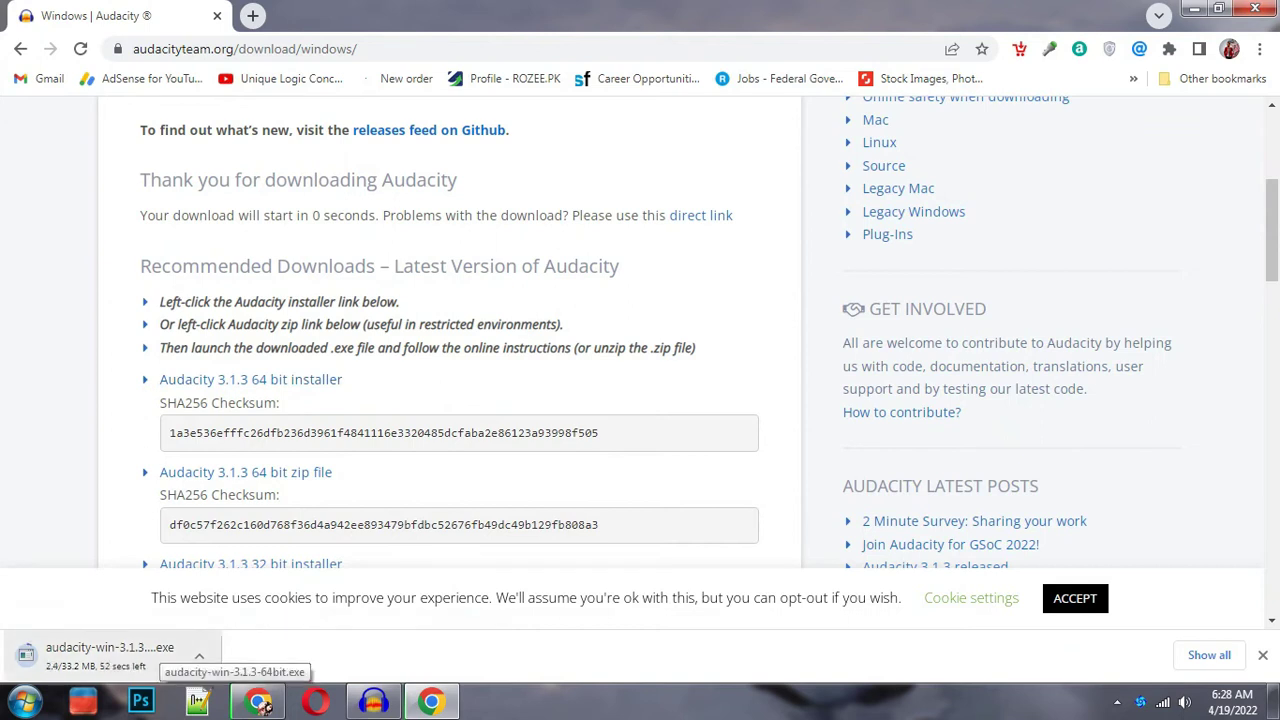
Cancel the audacity-win-3.1.3-64bit.exe download and close the browser's downloads page
key("ctrl+j")
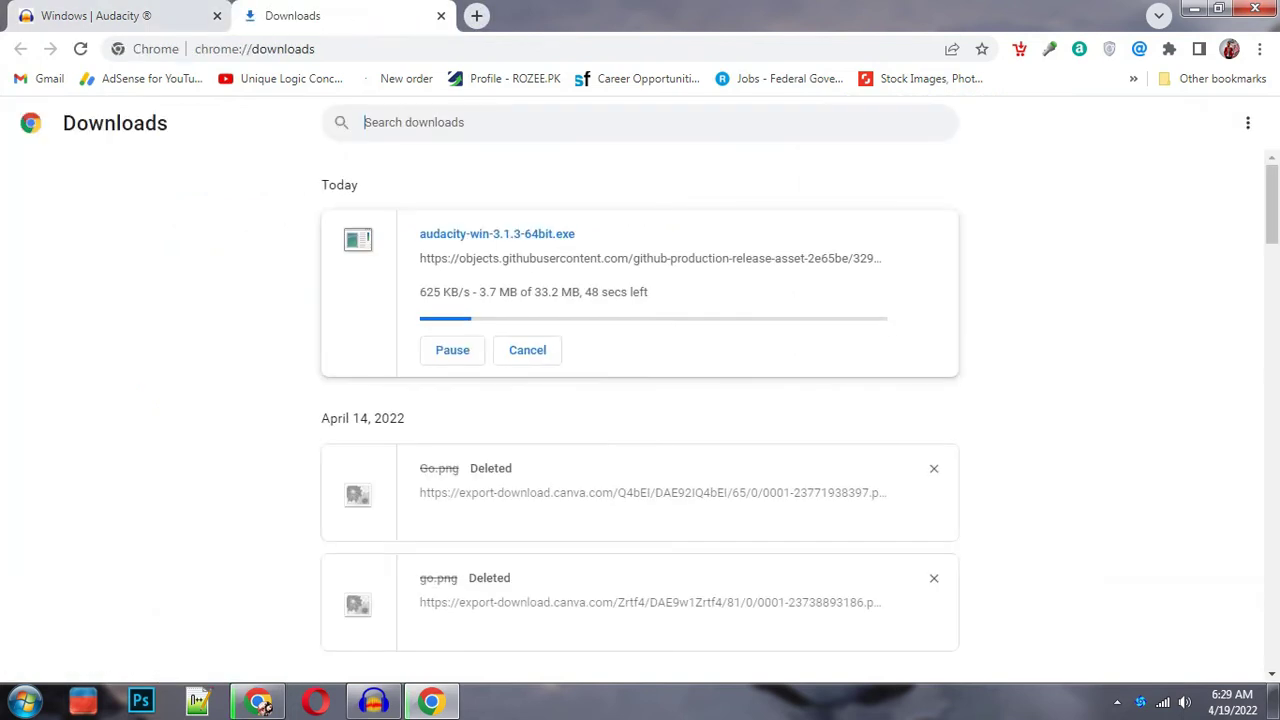
left_click(527, 350)
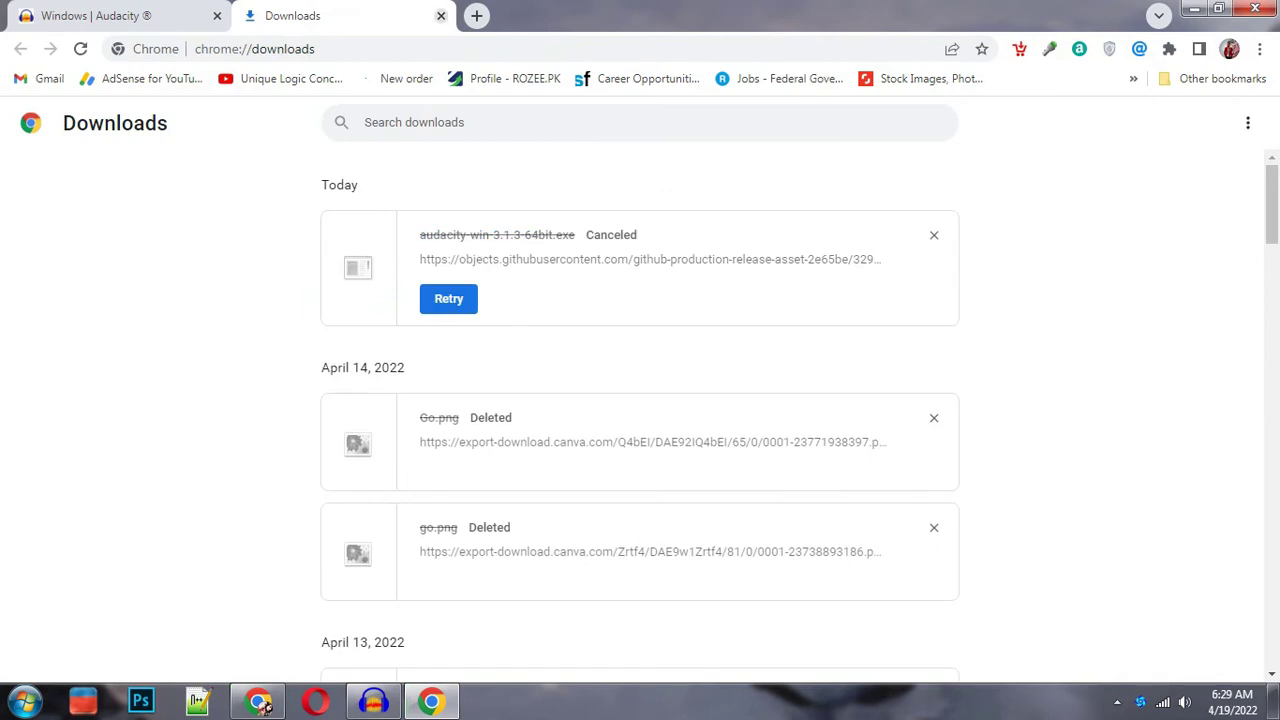
key("ctrl+w")
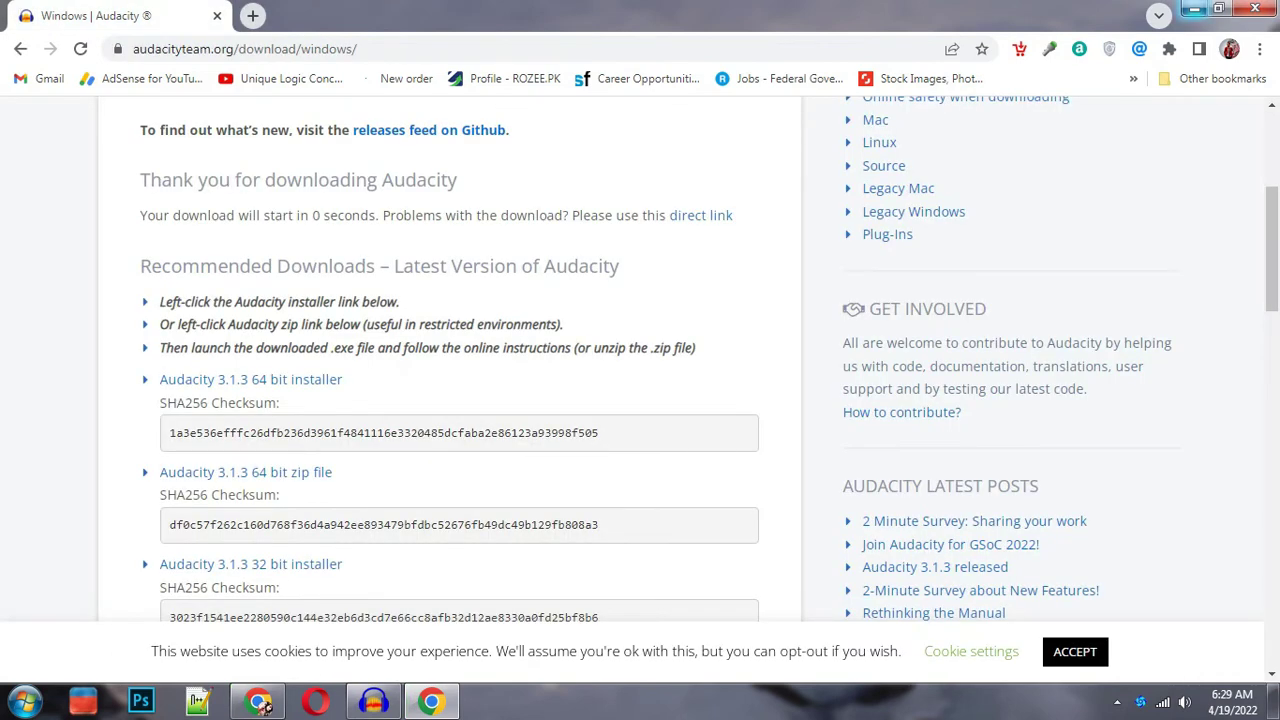
Switch to Audacity and open the My Audio MP3 file from the desktop
left_click(260, 703)
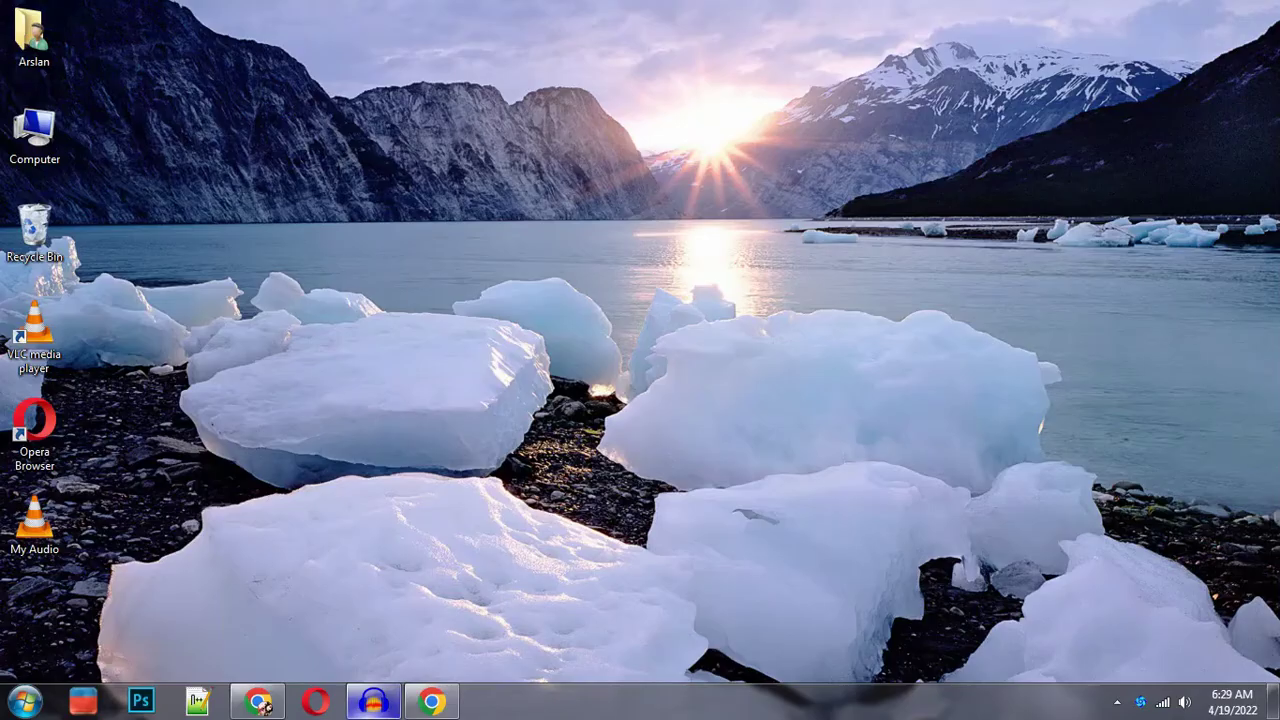
left_click(373, 701)
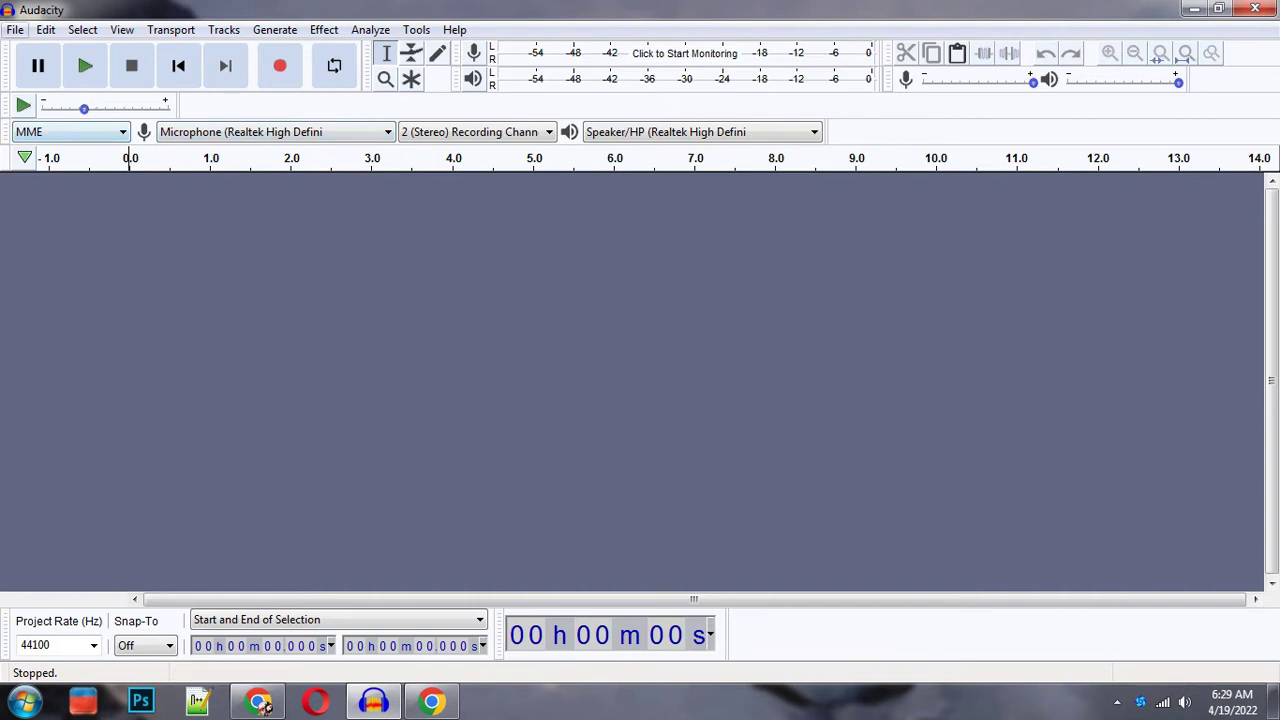
key("alt+f")
key("Down")
left_click(50, 71)
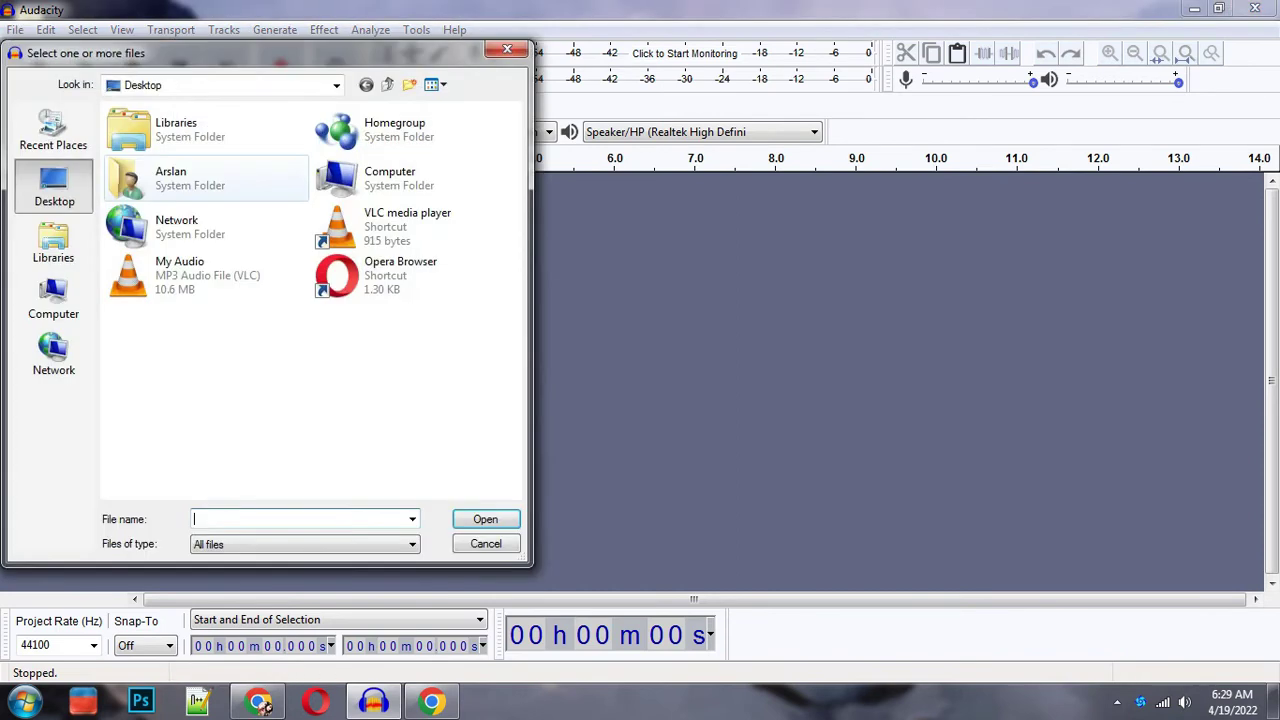
left_click(206, 275)
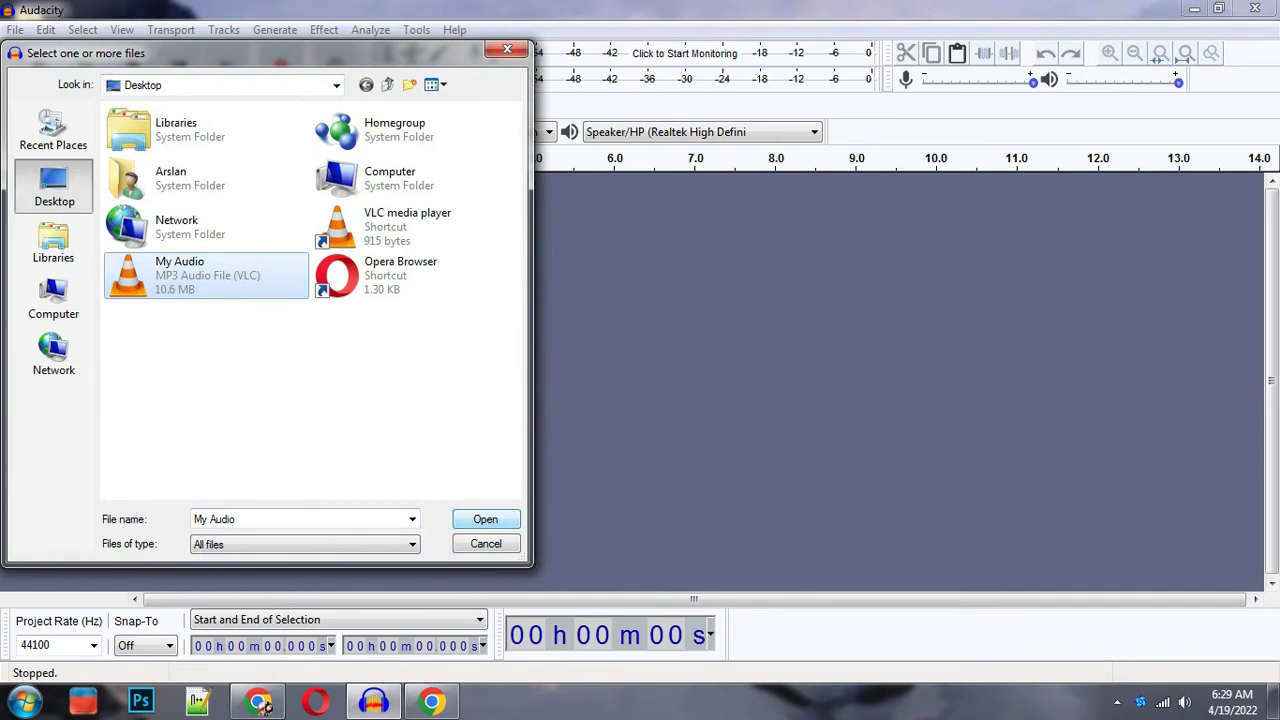
key("Return")
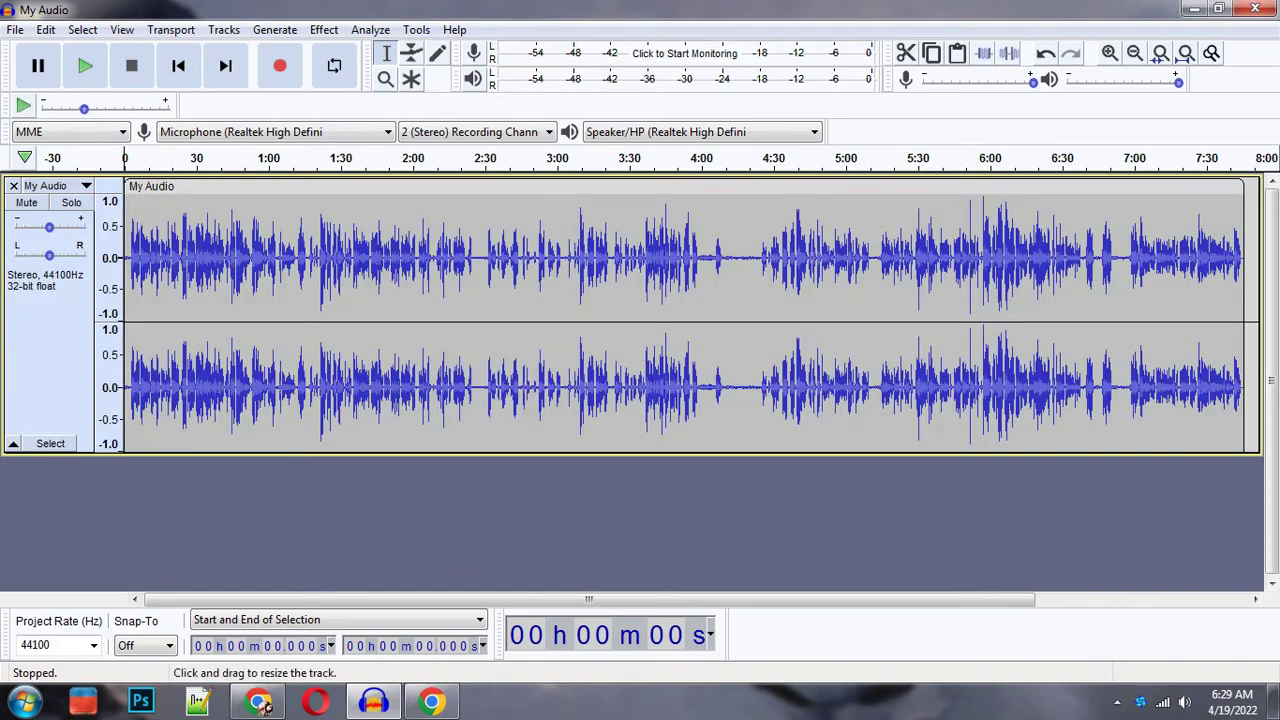
Reduce the track height and capture a noise profile from the quiet stretch between about 4:12 and 4:23
left_click_drag(600, 455, 600, 396)
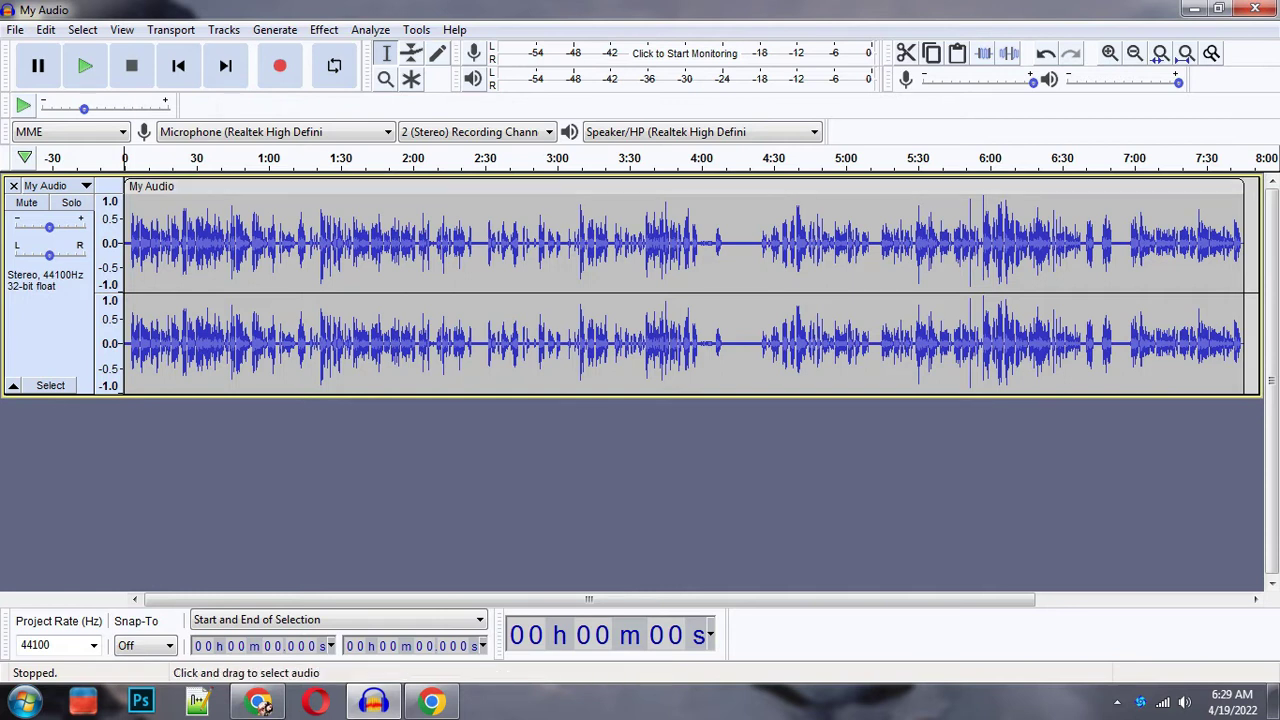
left_click_drag(730, 293, 754, 293)
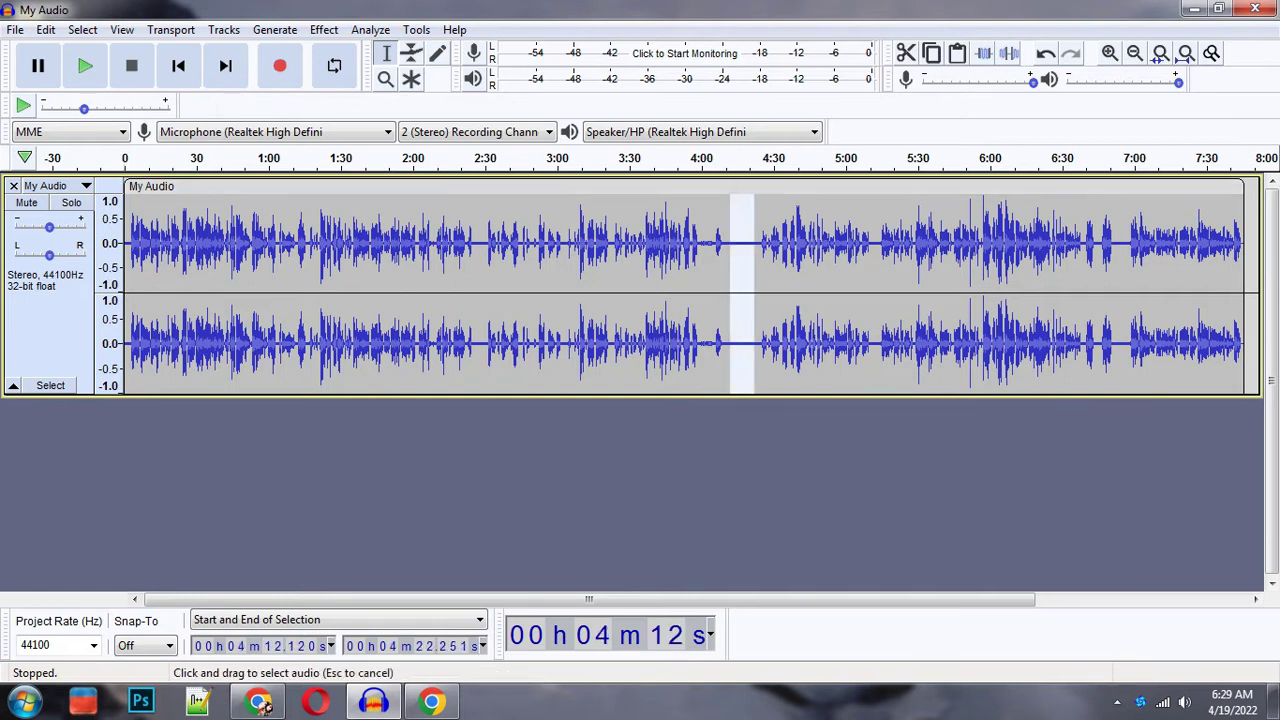
left_click_drag(754, 244, 756, 244)
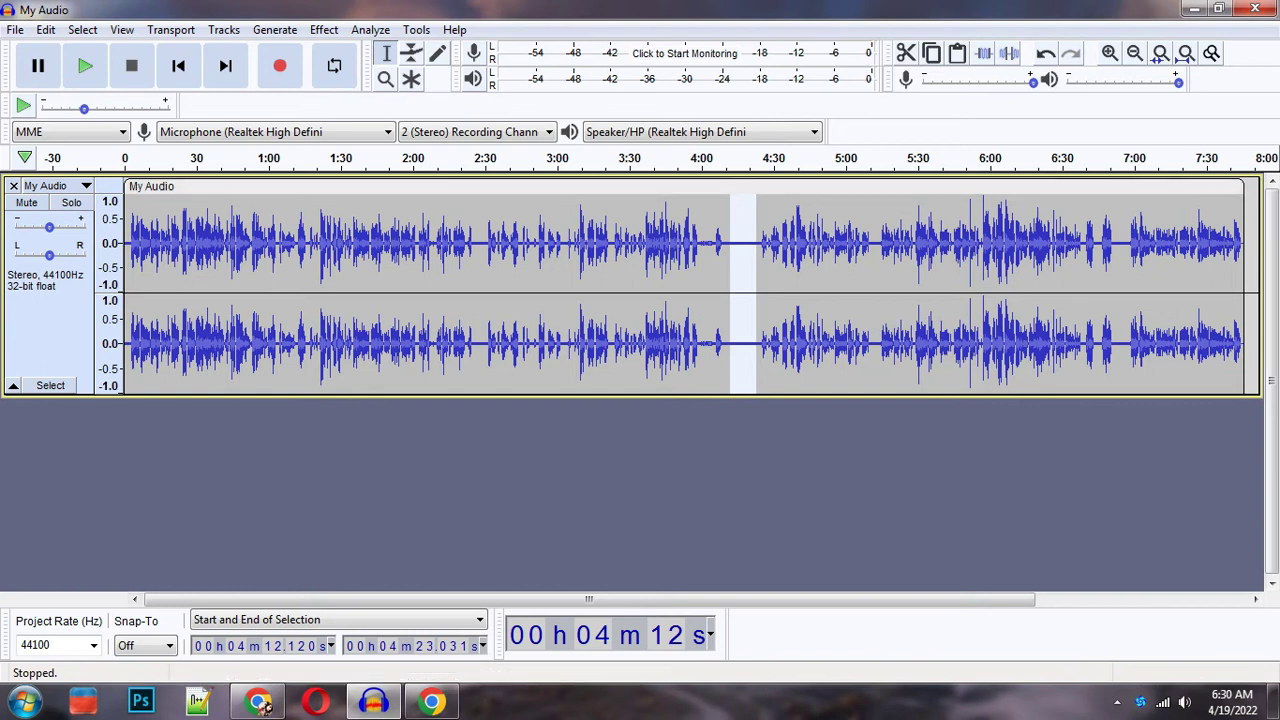
left_click(323, 29)
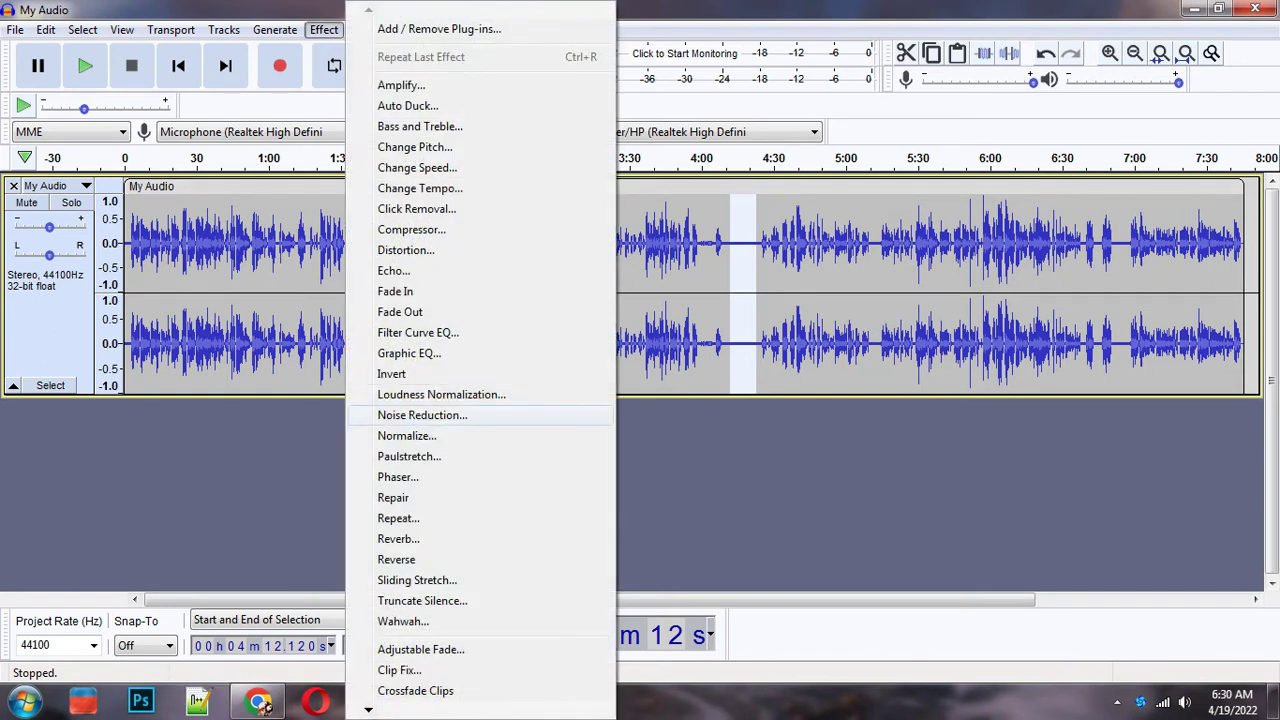
left_click(422, 415)
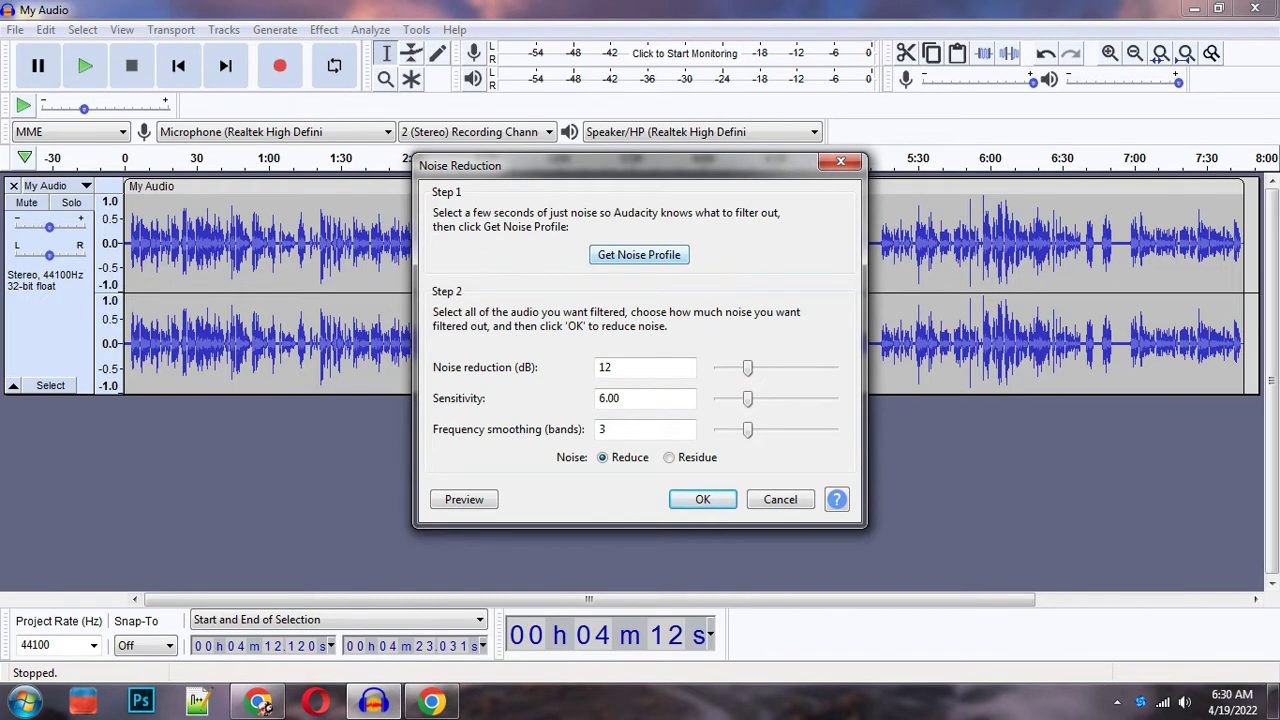
left_click_drag(617, 165, 609, 289)
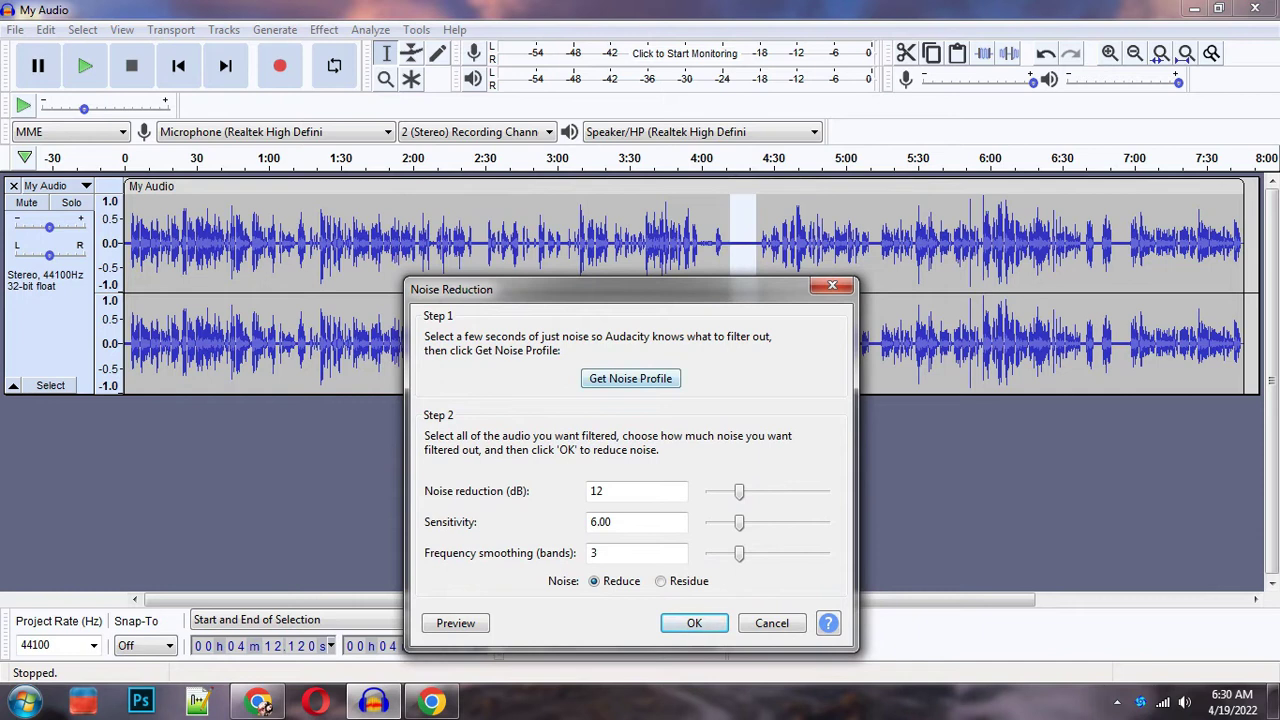
left_click(630, 378)
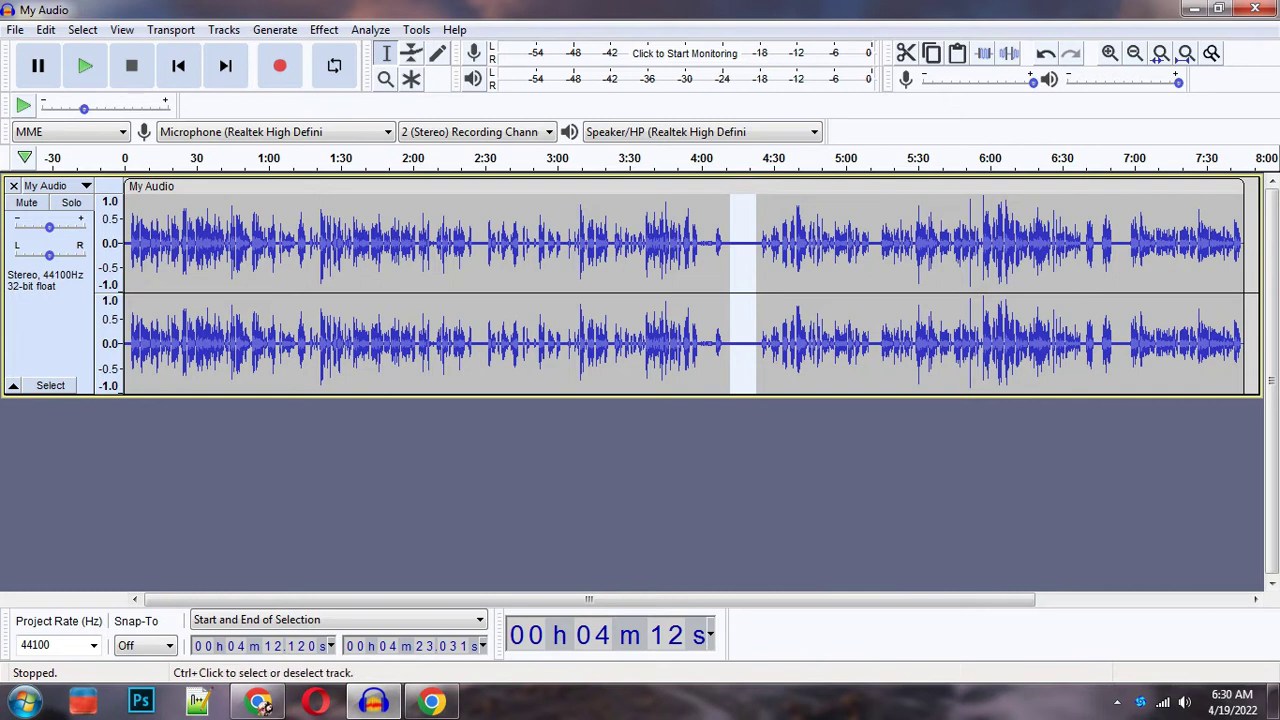
Apply Noise Reduction to the entire track with 12 dB reduction, sensitivity 6.00 and 3 frequency smoothing bands
key("ctrl+a")
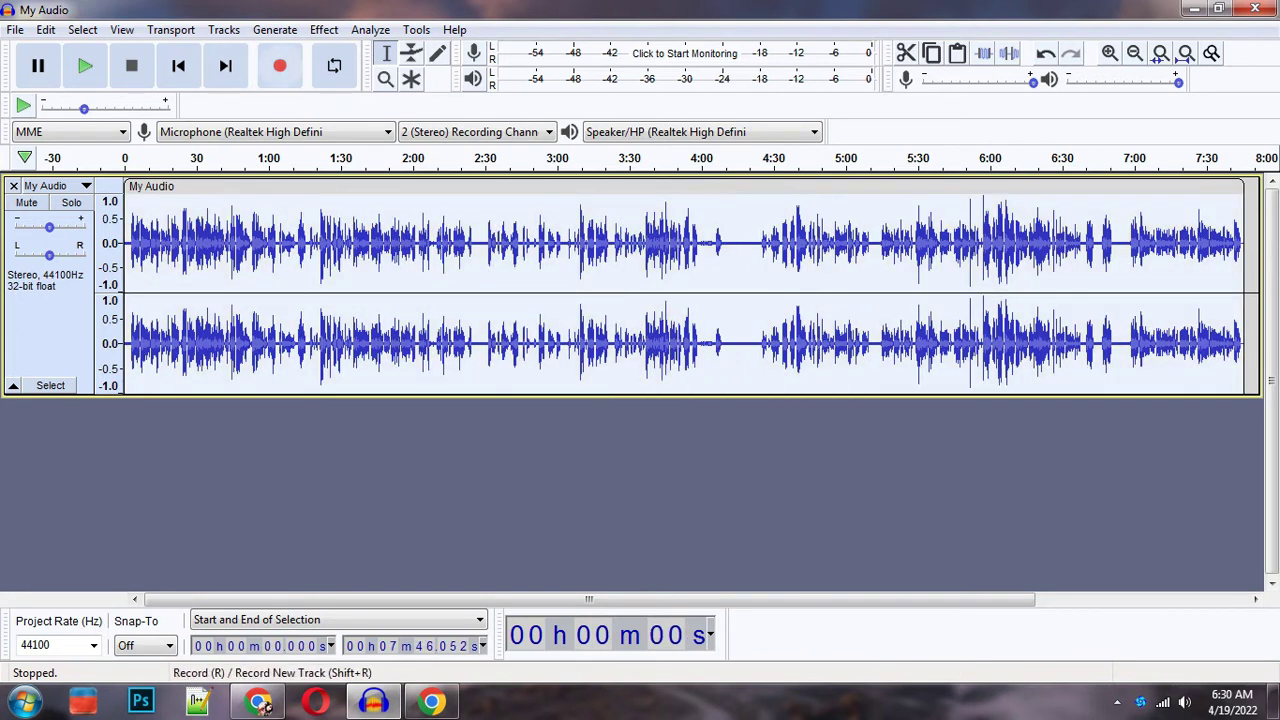
left_click(323, 29)
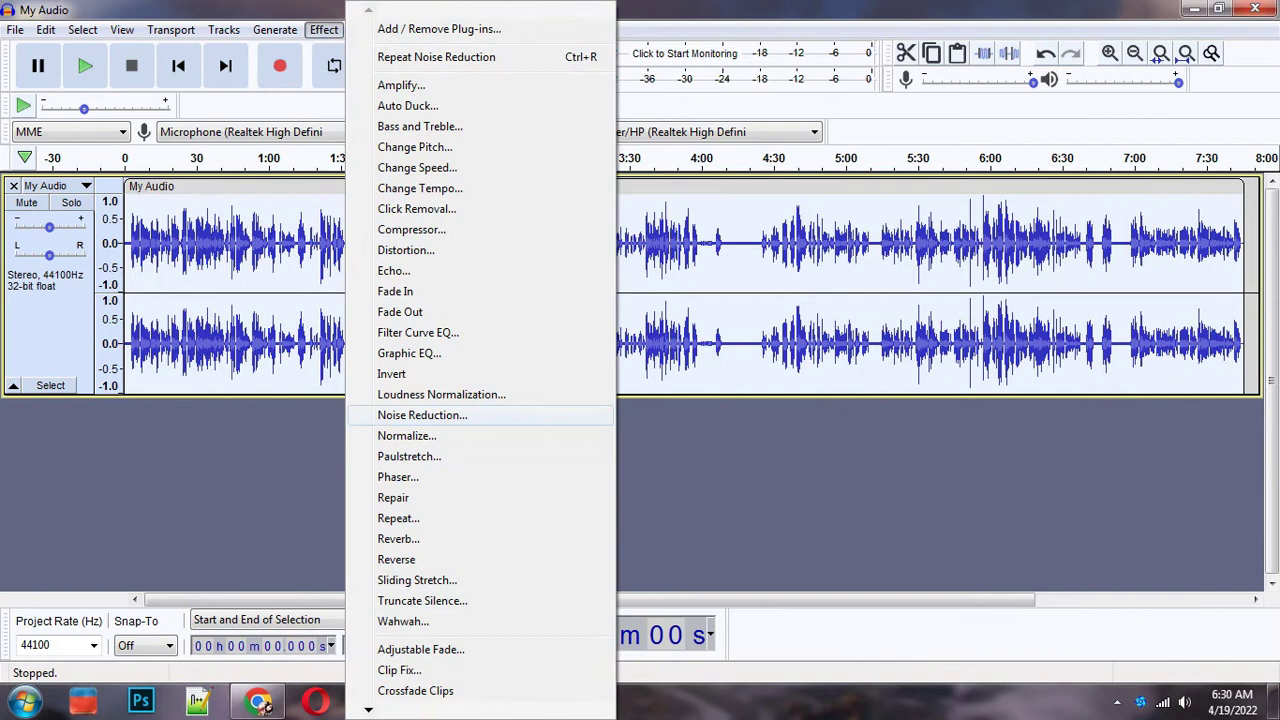
left_click(422, 415)
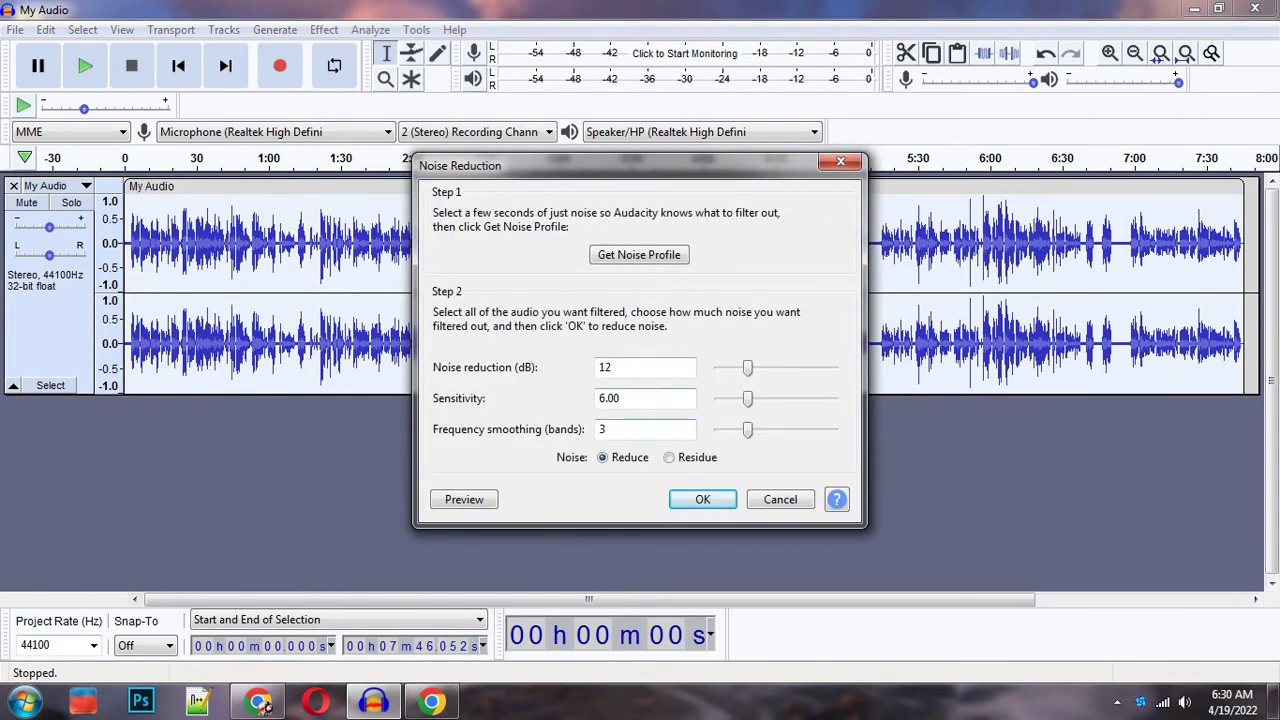
key("Return")
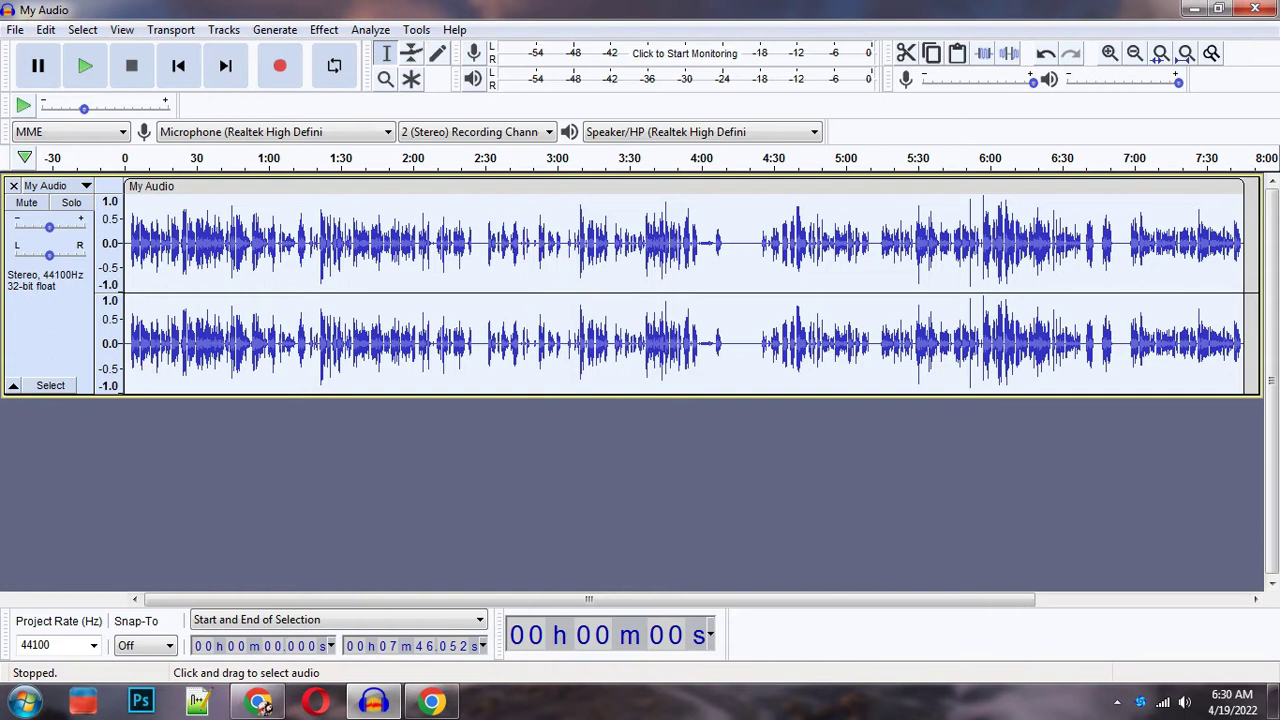
Make the track slightly taller and run Noise Reduction on it a second time with the same 12 dB settings
left_click_drag(632, 395, 632, 414)
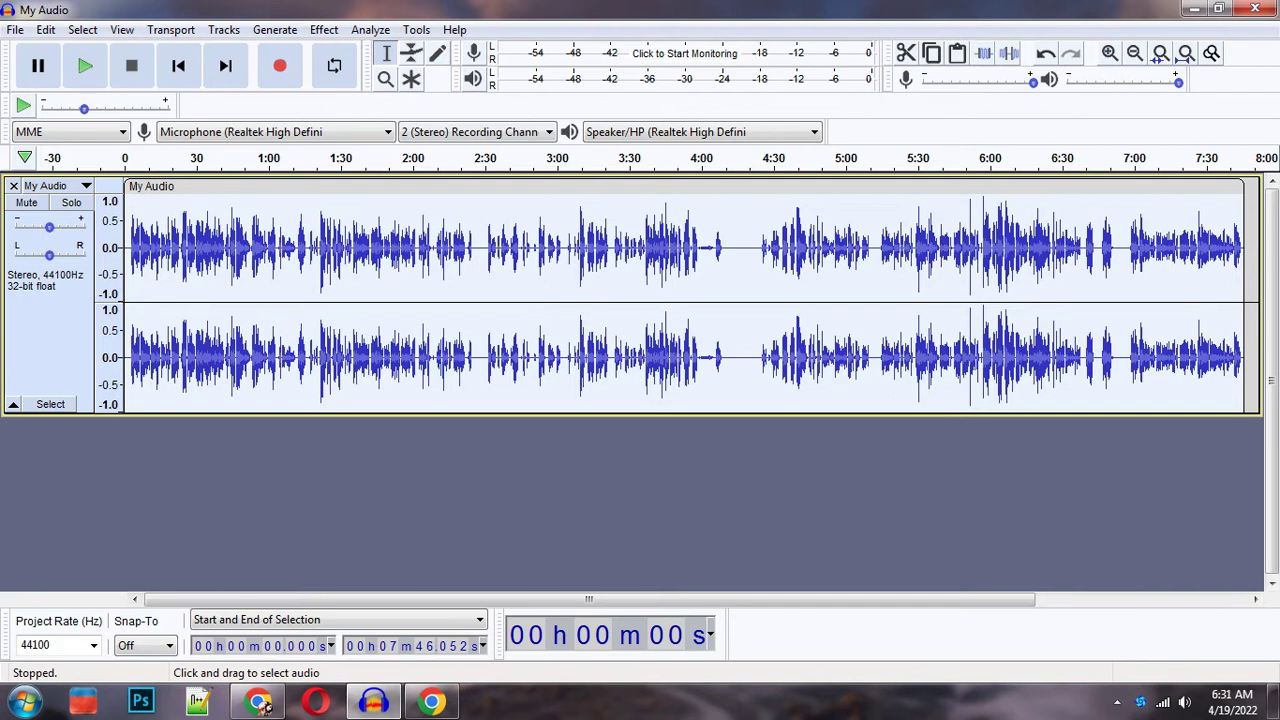
left_click(324, 29)
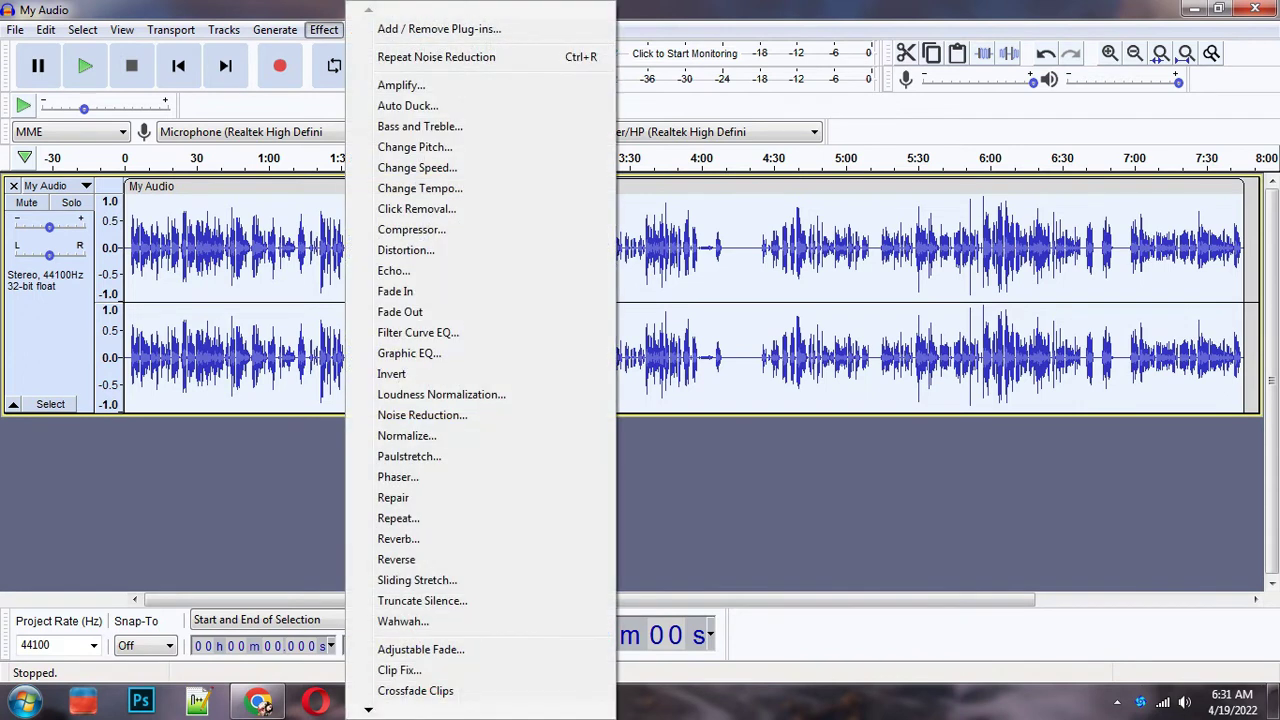
left_click(422, 415)
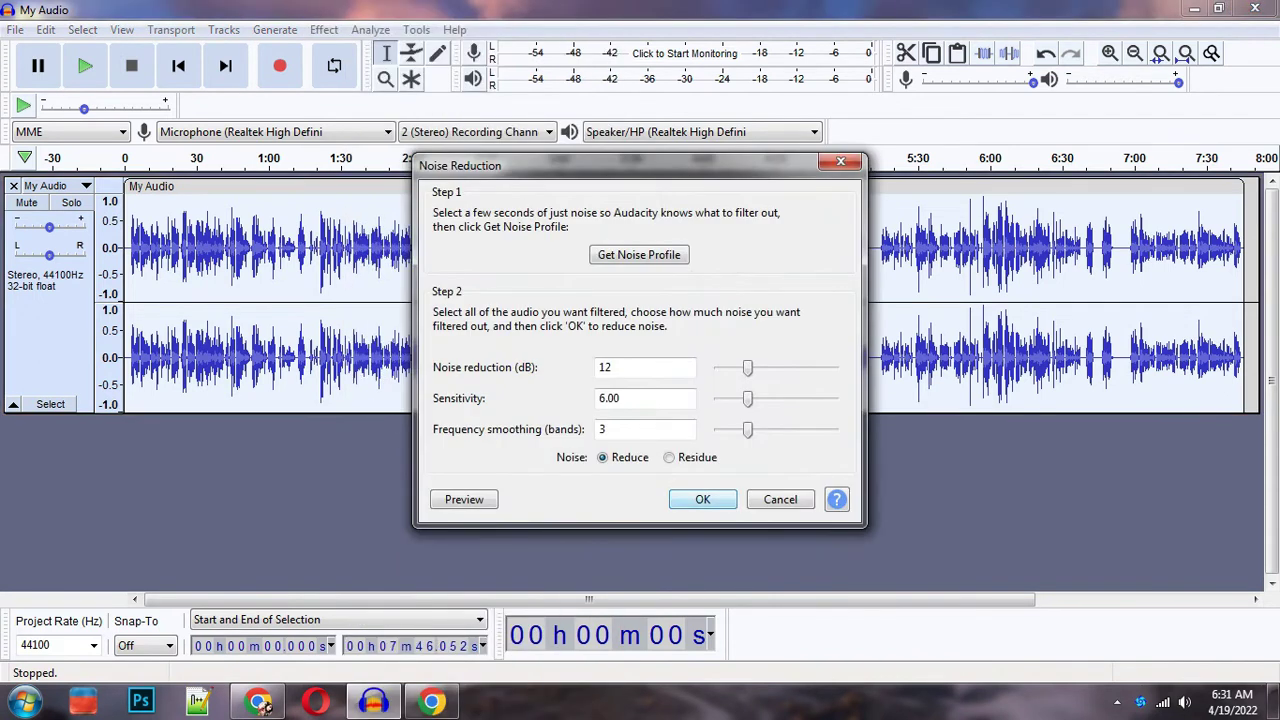
left_click(686, 500)
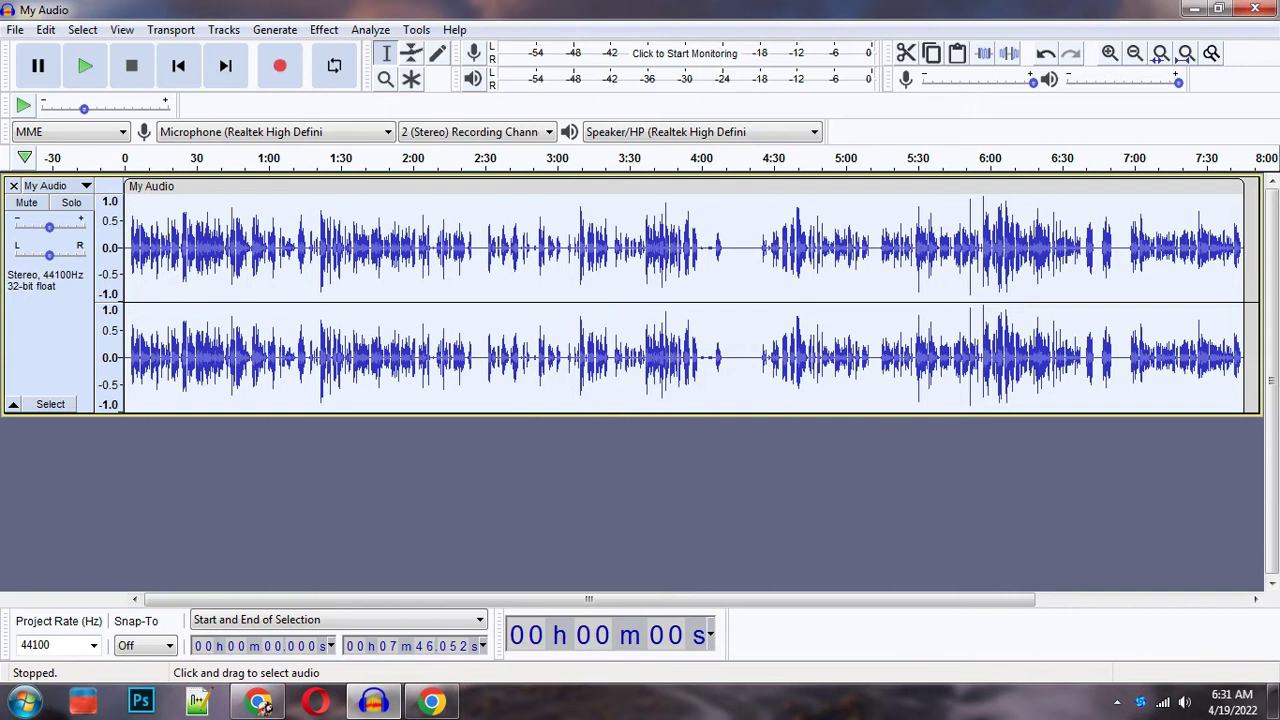
left_click(640, 500)
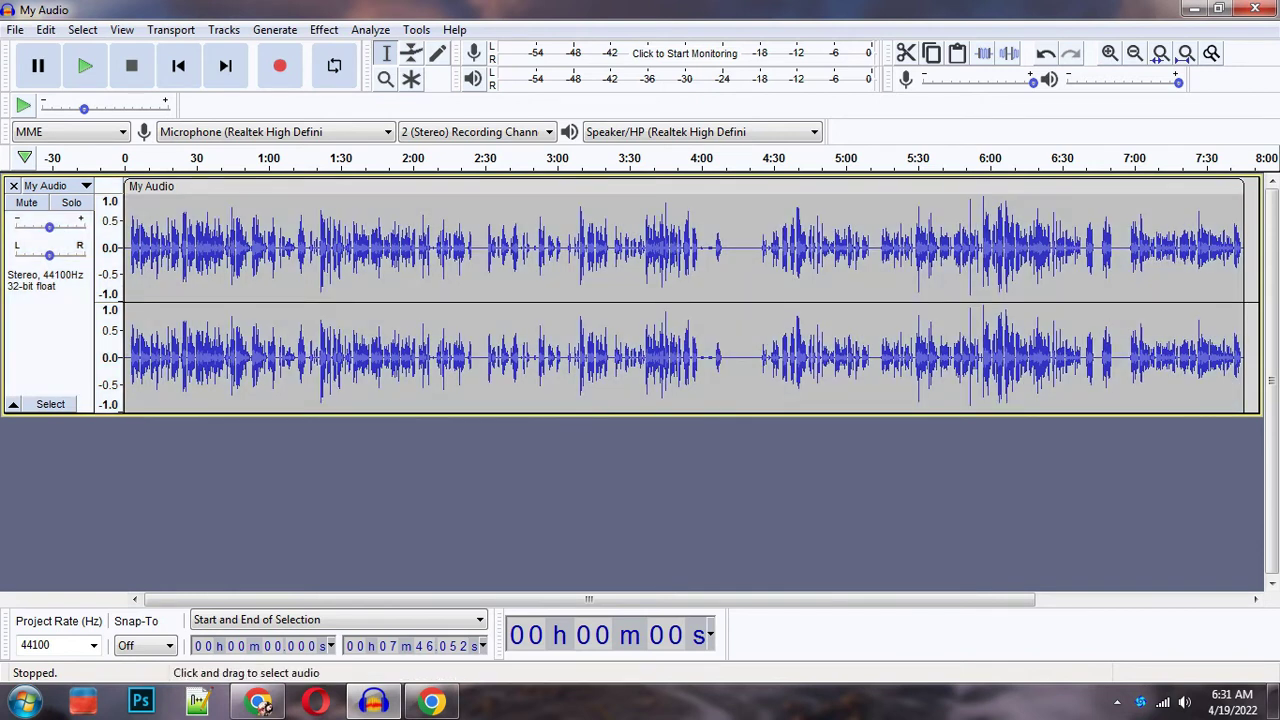
left_click(323, 29)
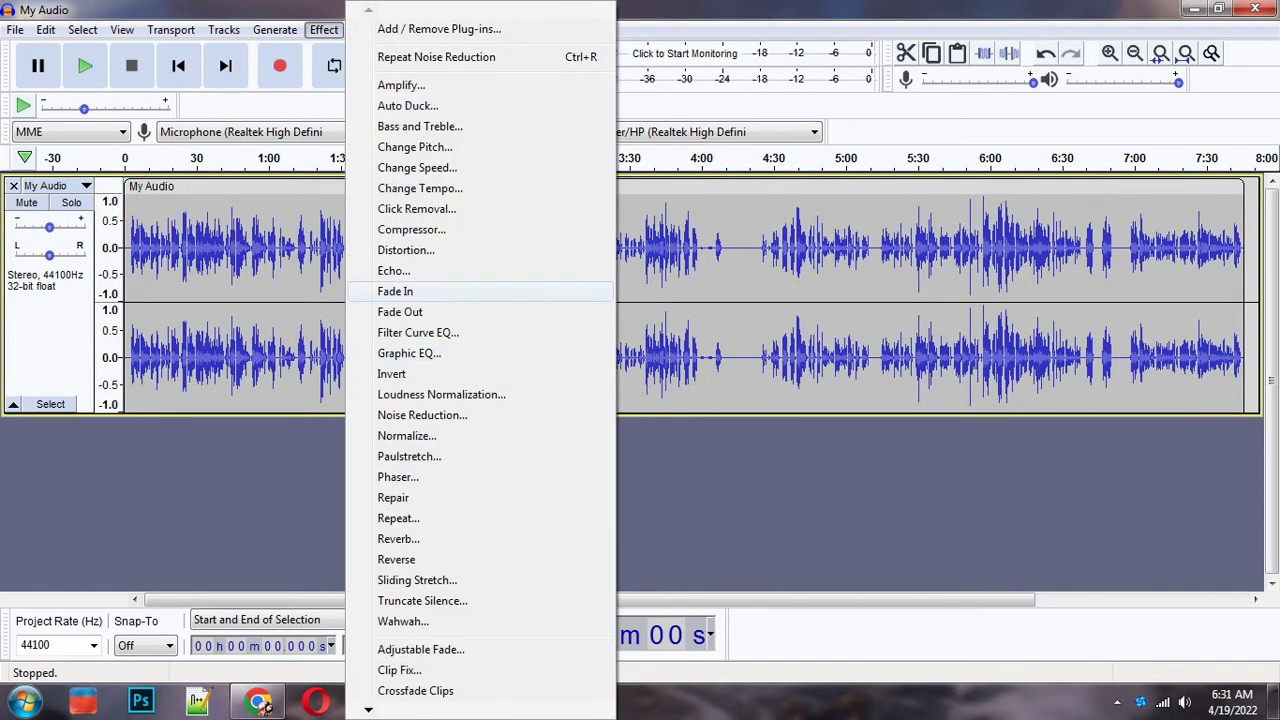
key("Up")
key("Up")
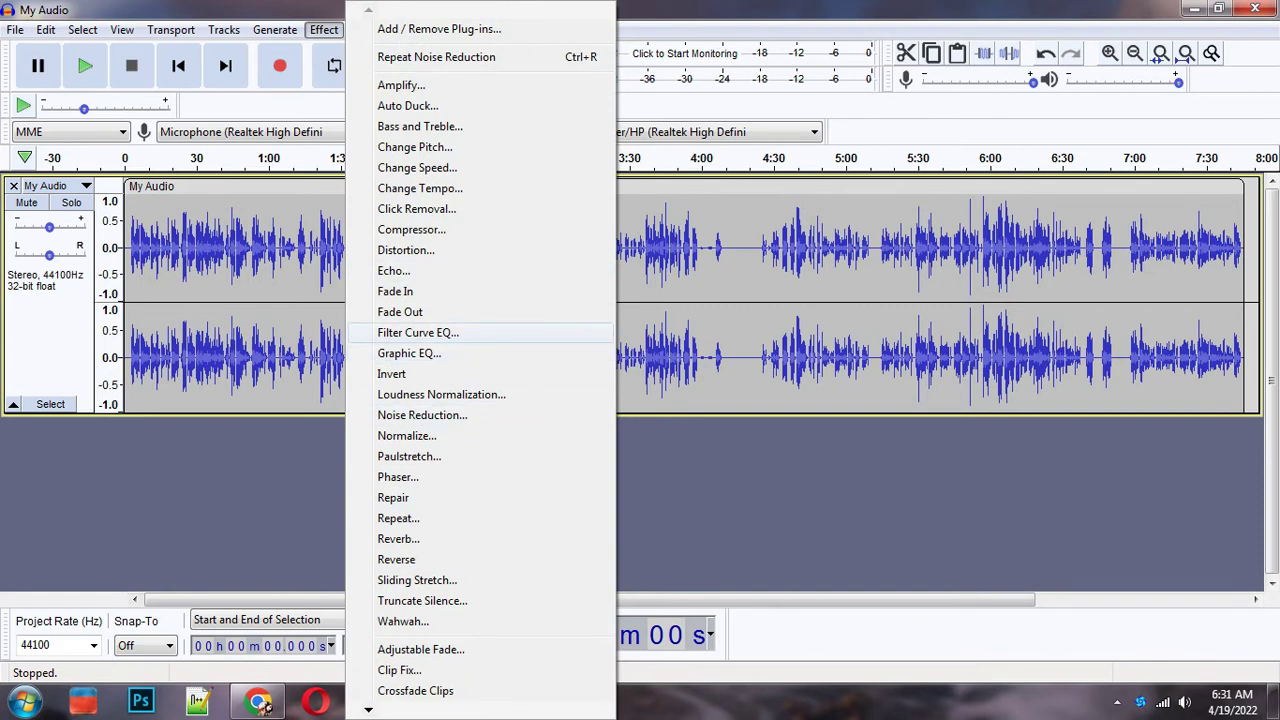
key("Down")
key("Down")
key("Down")
key("Down")
key("Return")
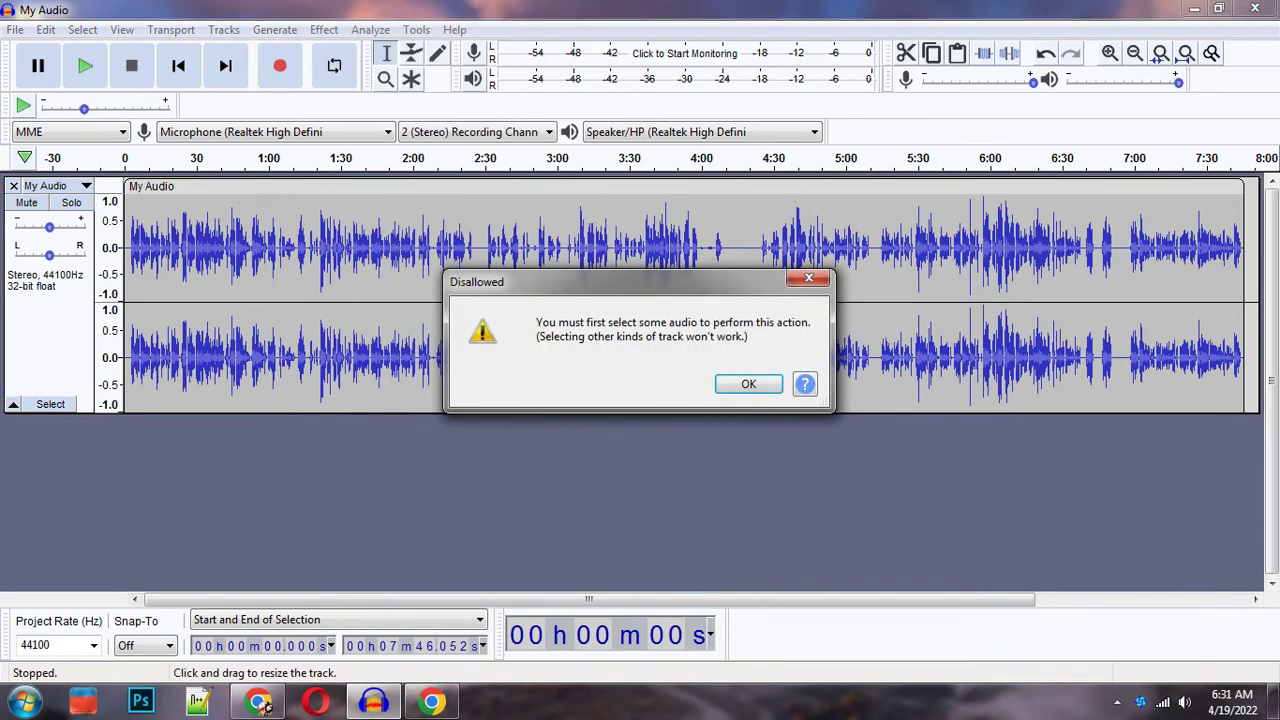
key("Return")
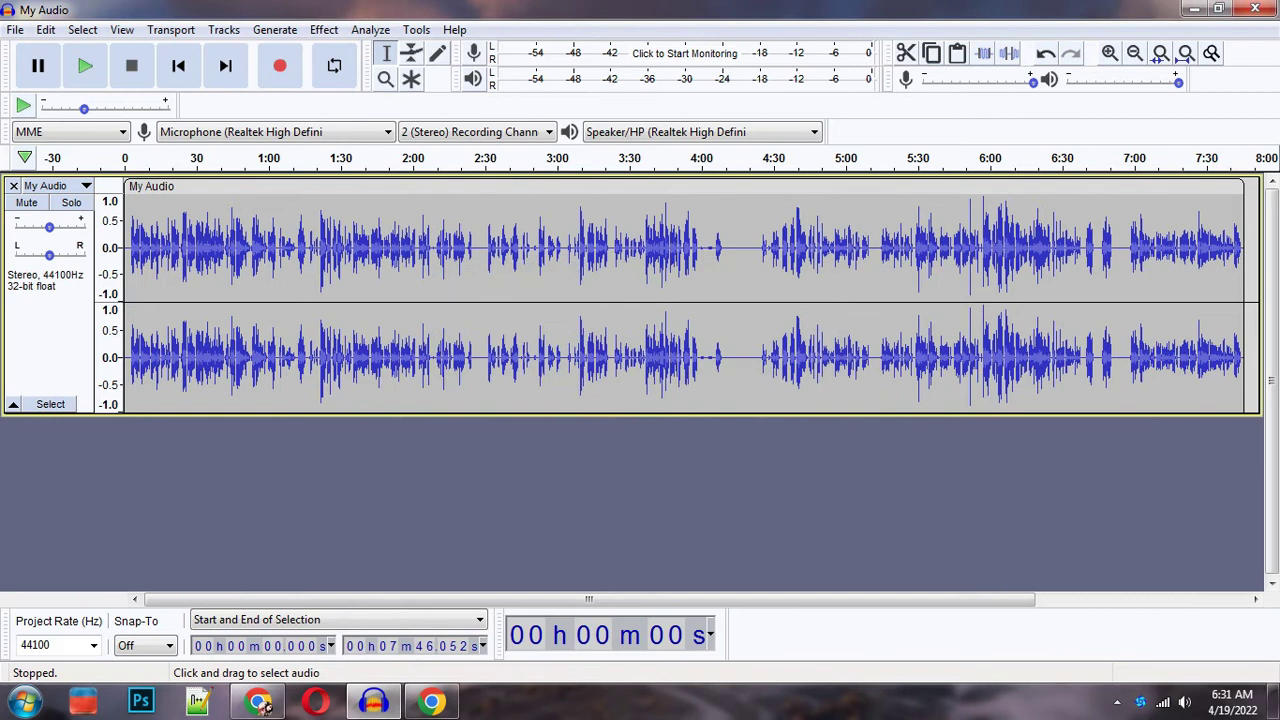
Select all the audio in the track and look through the available effects without applying one
key("ctrl+a")
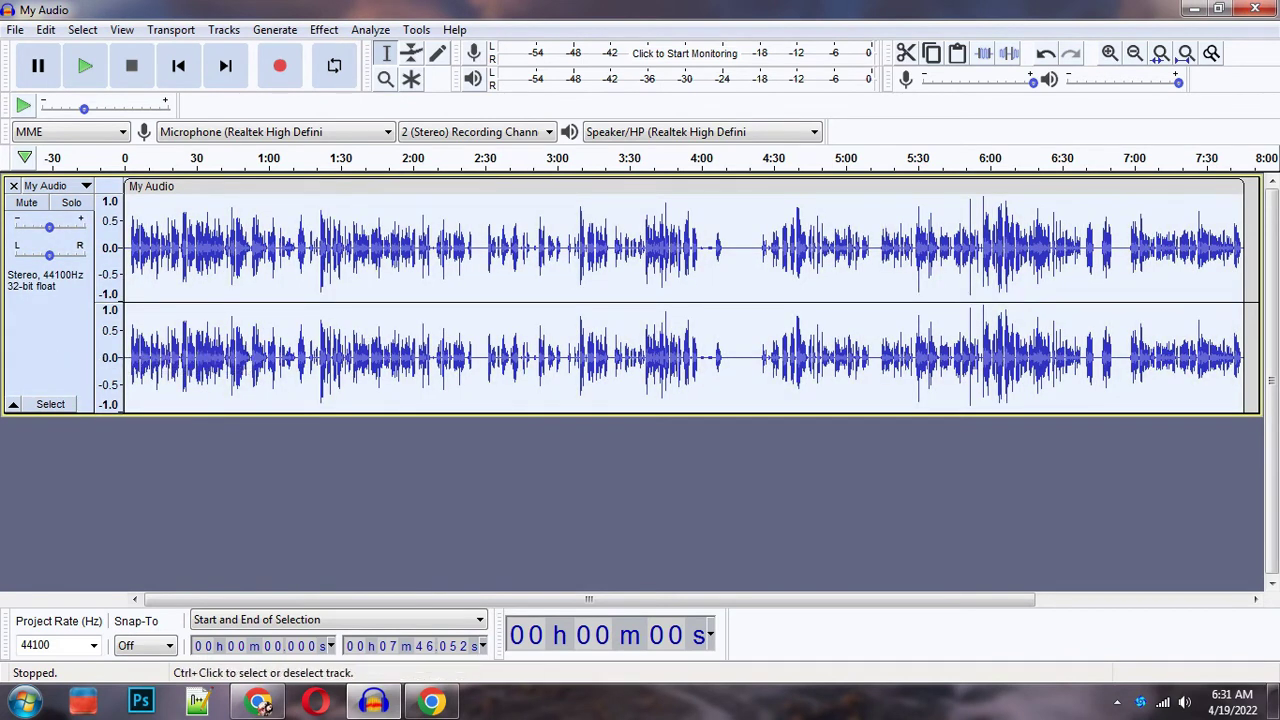
key("alt+c")
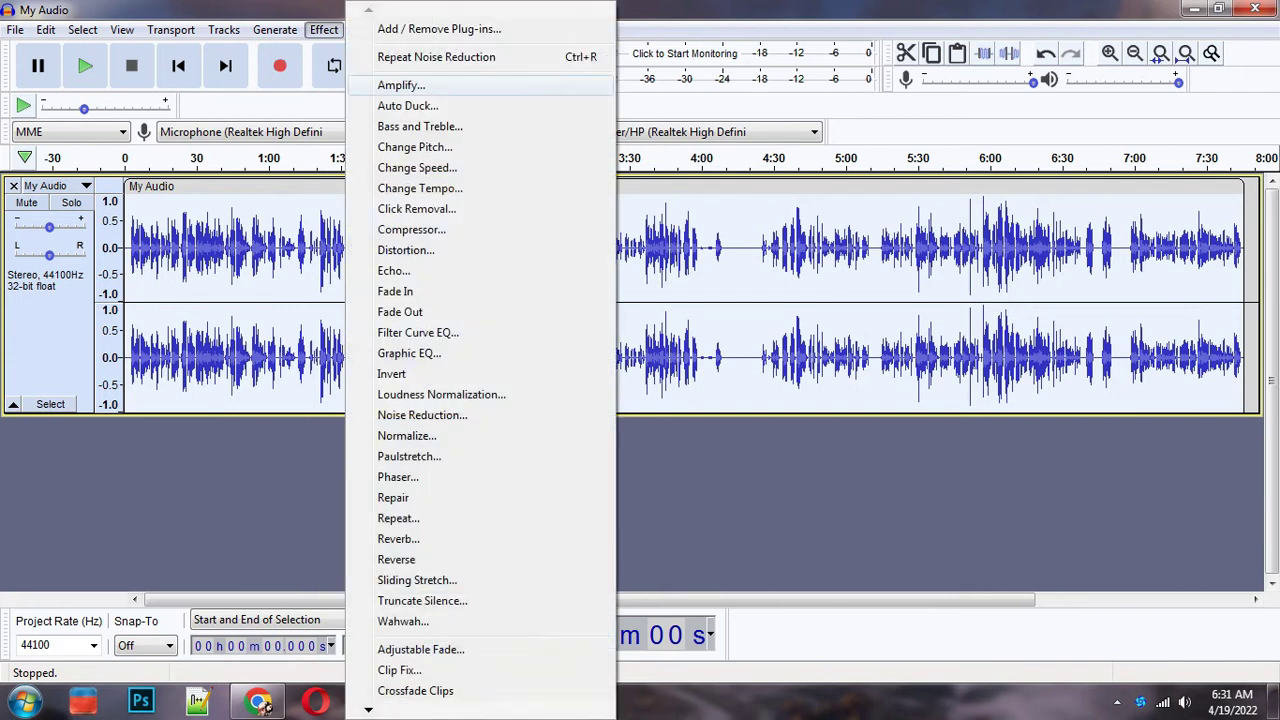
key("Down")
key("Down")
key("Down")
key("Down")
key("Down")
key("Down")
key("Down")
key("Down")
key("Down")
key("Down")
key("Down")
key("Down")
key("Down")
key("Down")
key("Up")
key("Up")
key("Escape")
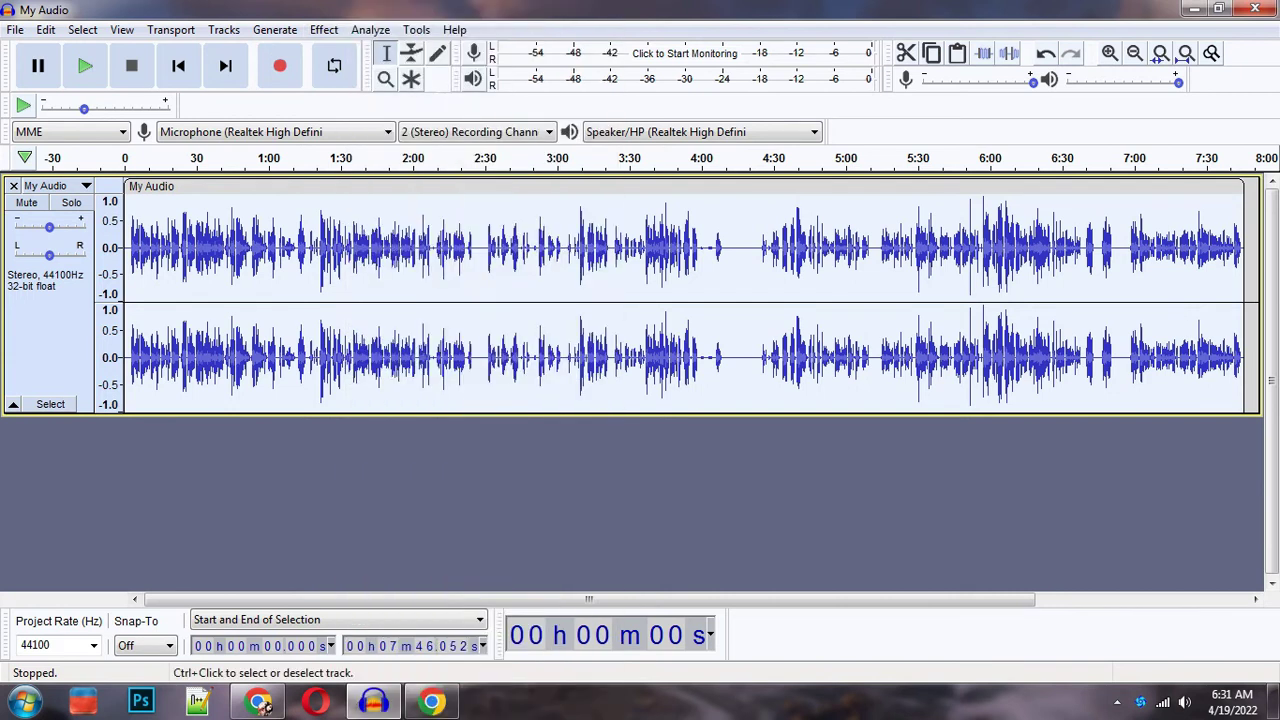
Apply Filter Curve EQ to the entire track using the Bass Boost factory preset
key("alt+c")
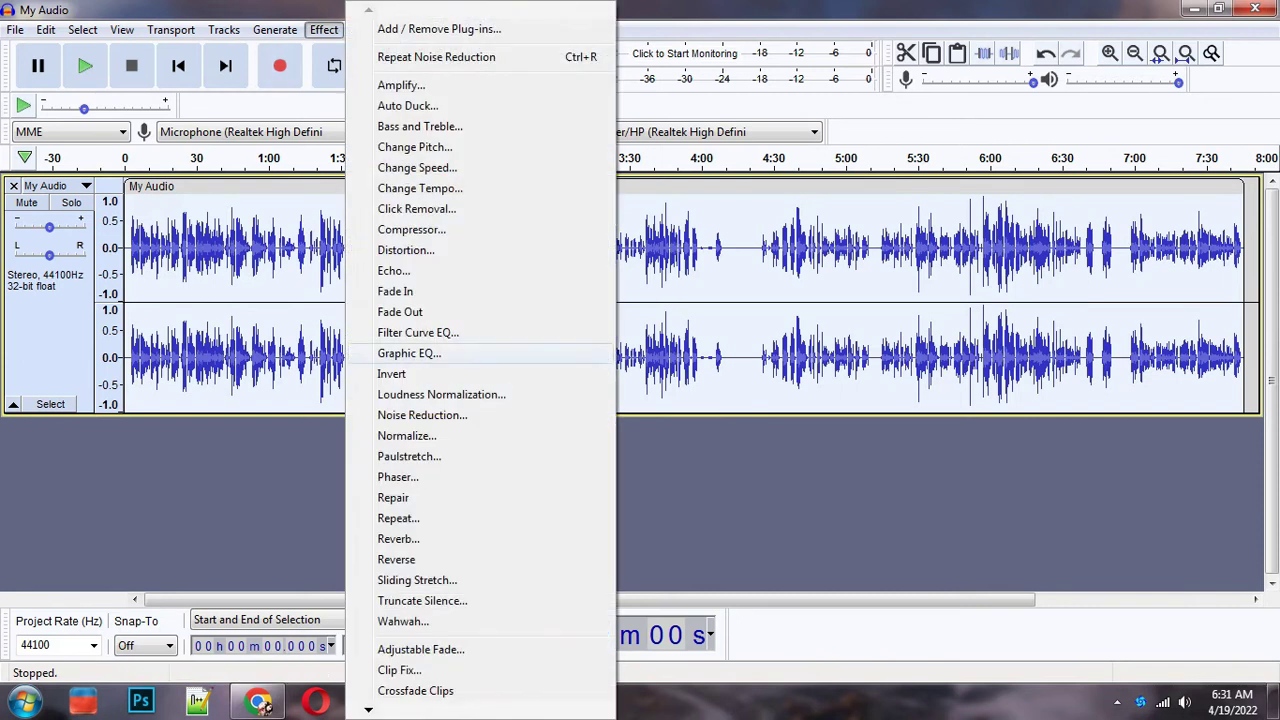
key("Up")
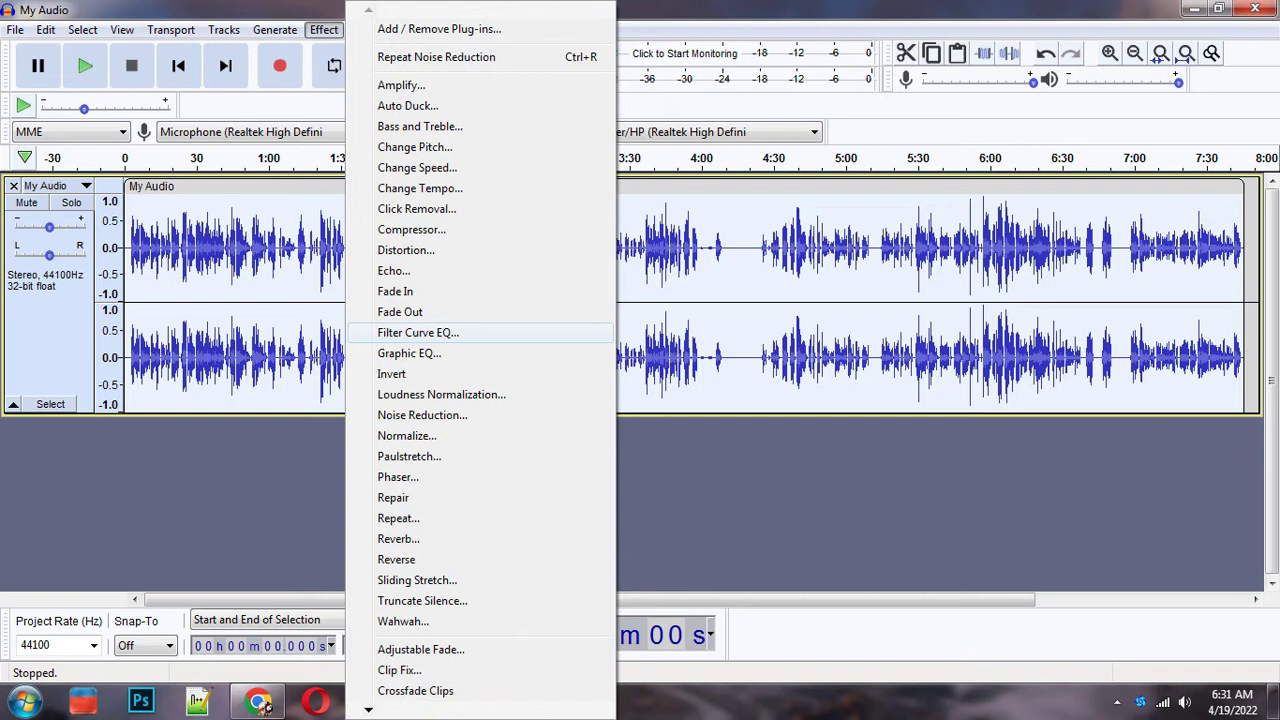
key("Return")
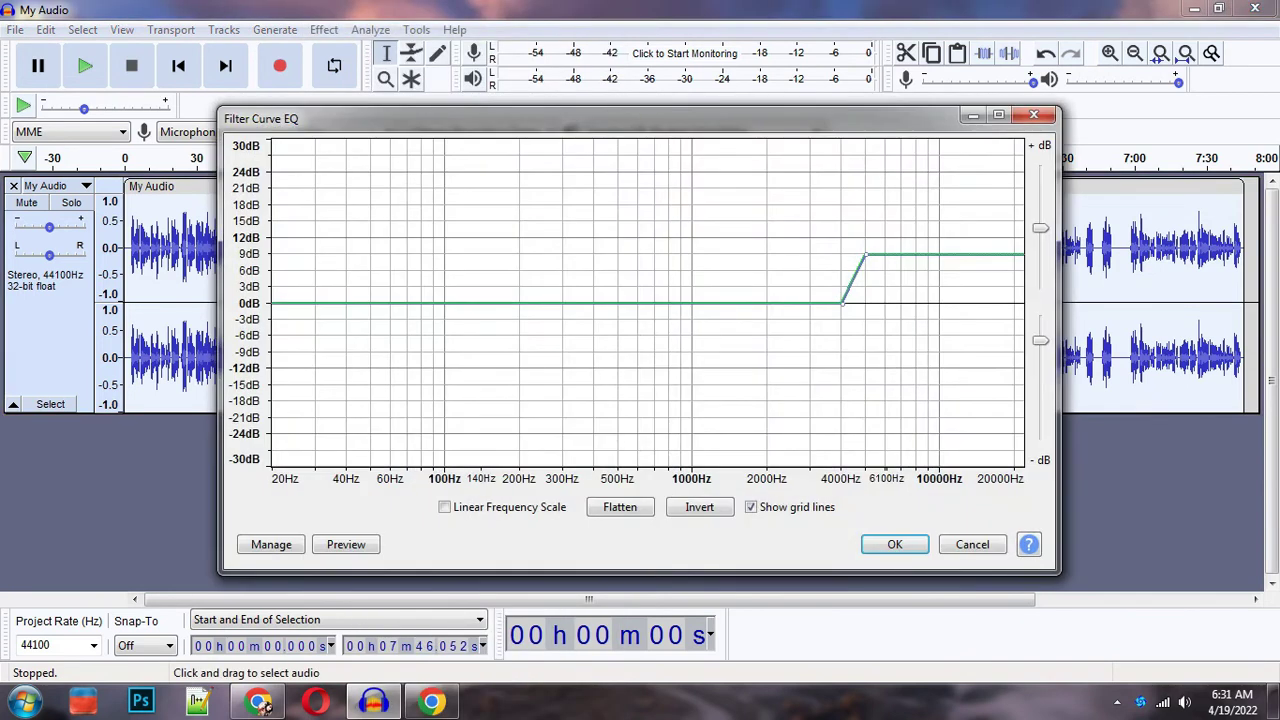
left_click(270, 544)
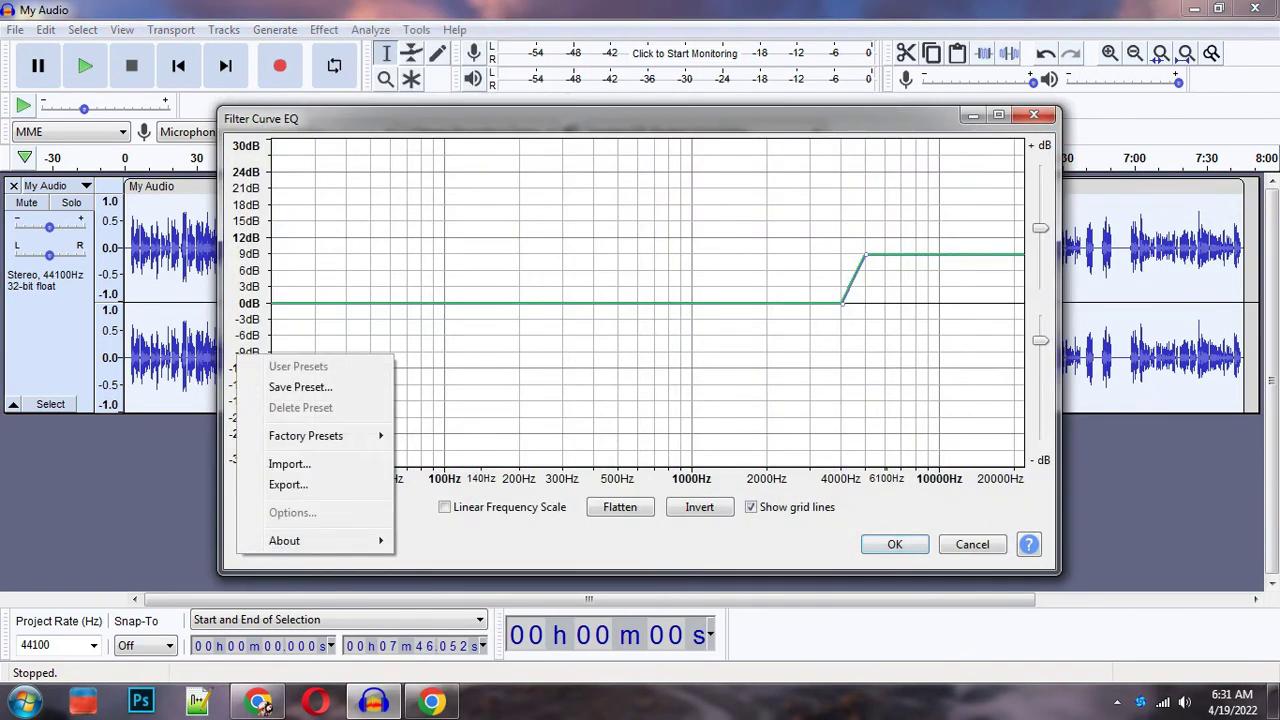
mouse_move(305, 435)
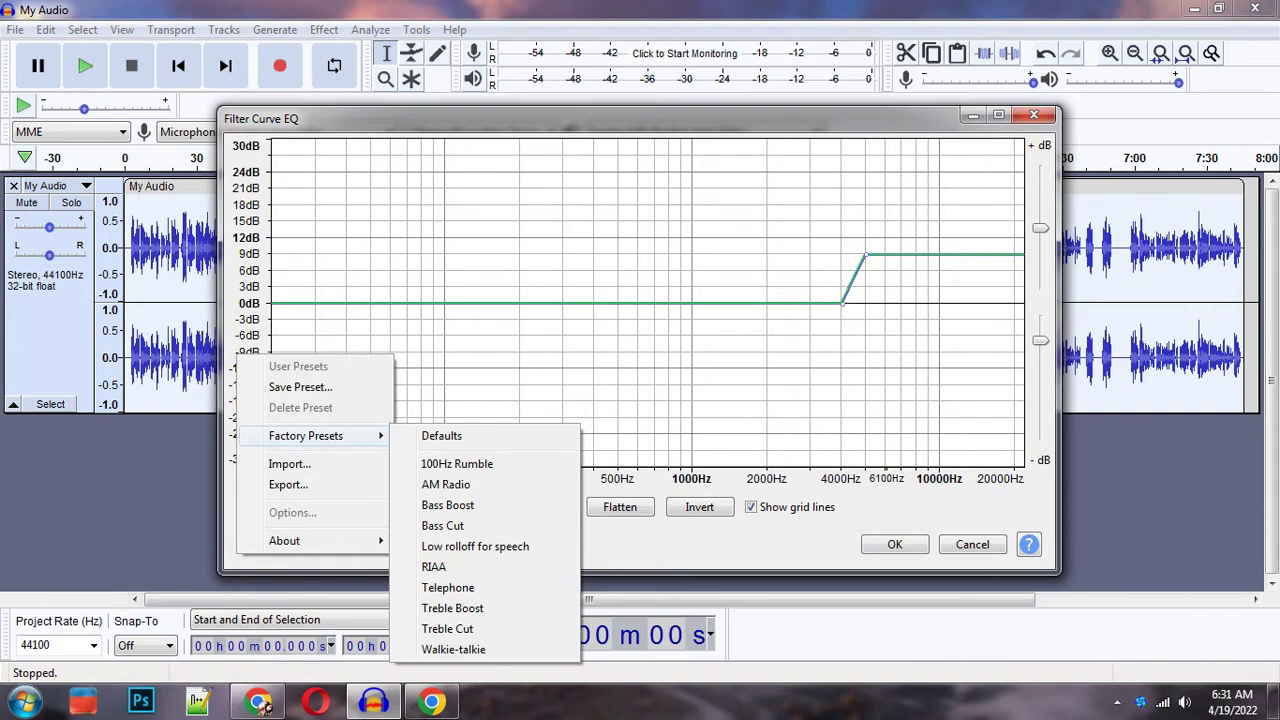
key("Down")
key("Down")
key("Down")
key("Down")
key("Down")
key("Up")
key("Down")
key("Down")
key("Down")
key("Down")
key("Down")
key("Up")
key("Up")
key("Up")
key("Up")
key("Up")
left_click(447, 505)
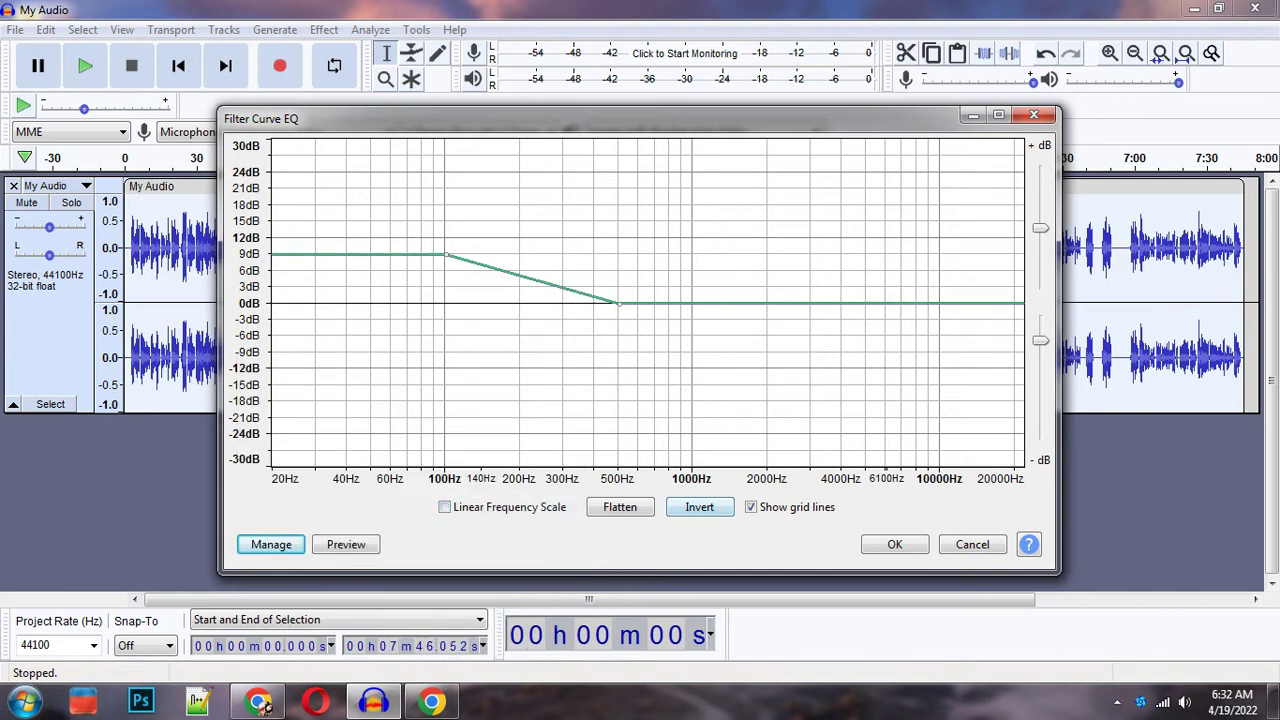
left_click(893, 544)
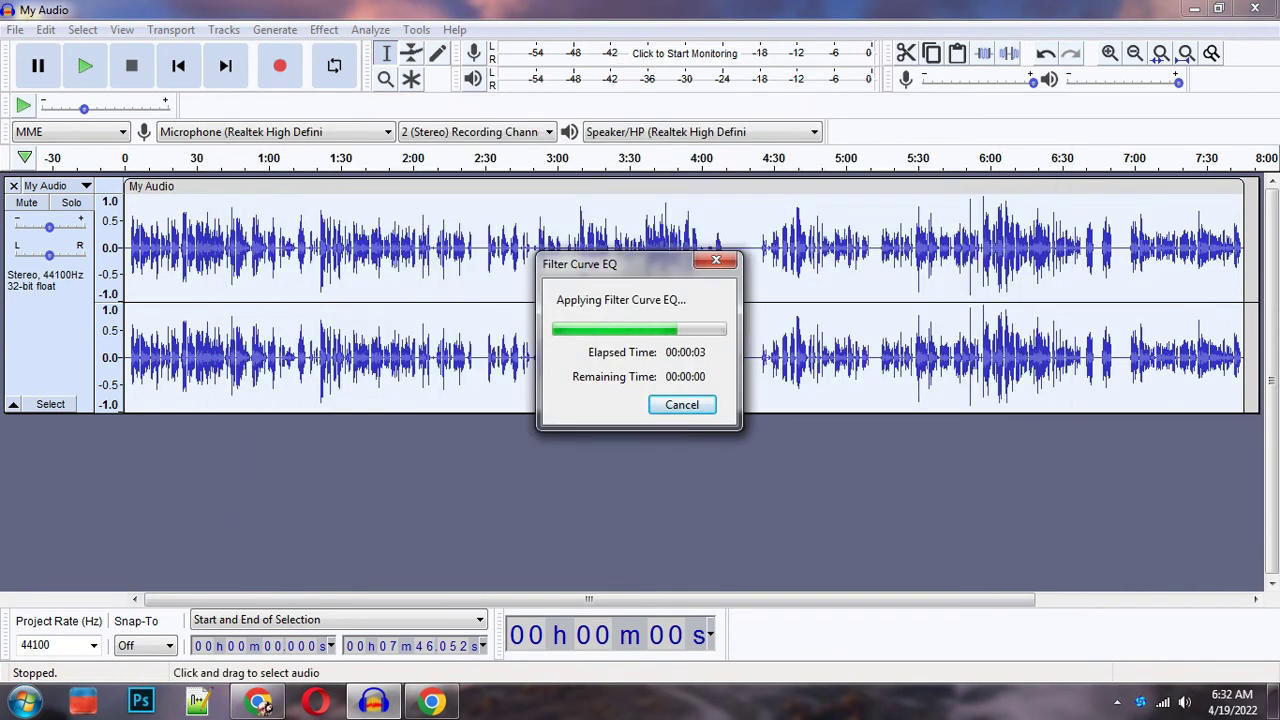
Apply Filter Curve EQ to the entire track using the Treble Boost factory preset
left_click(323, 29)
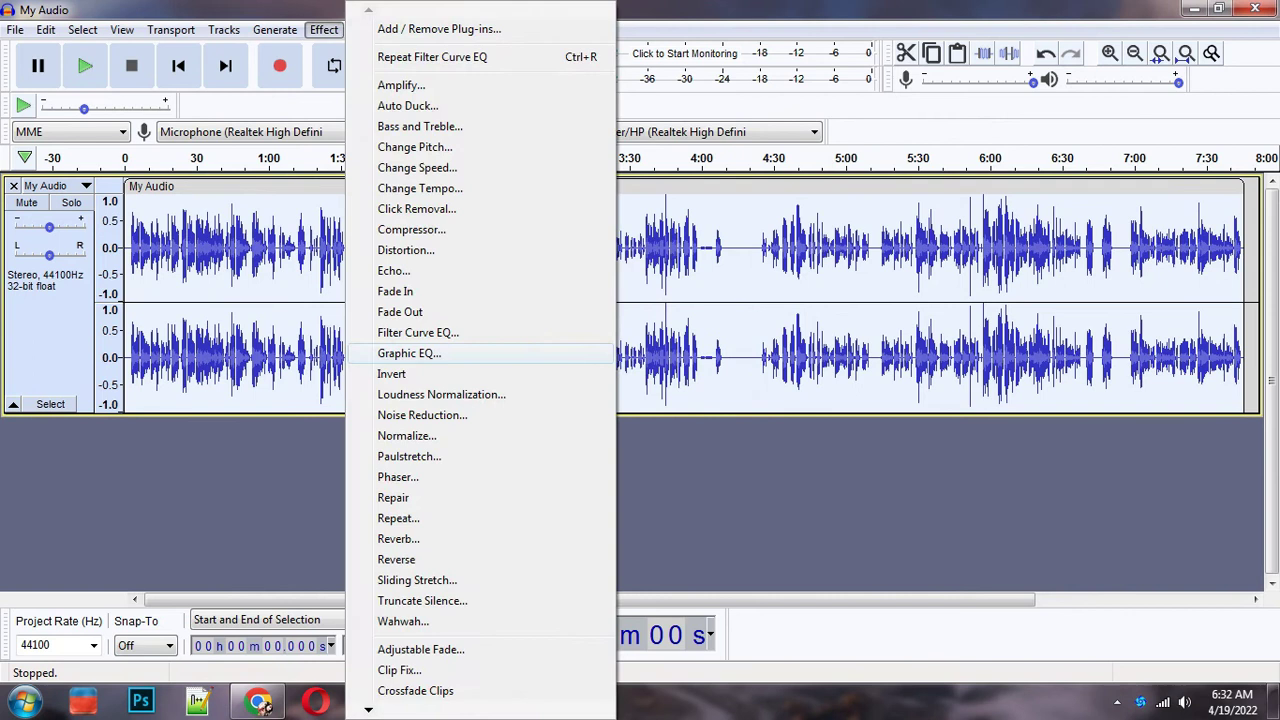
key("Return")
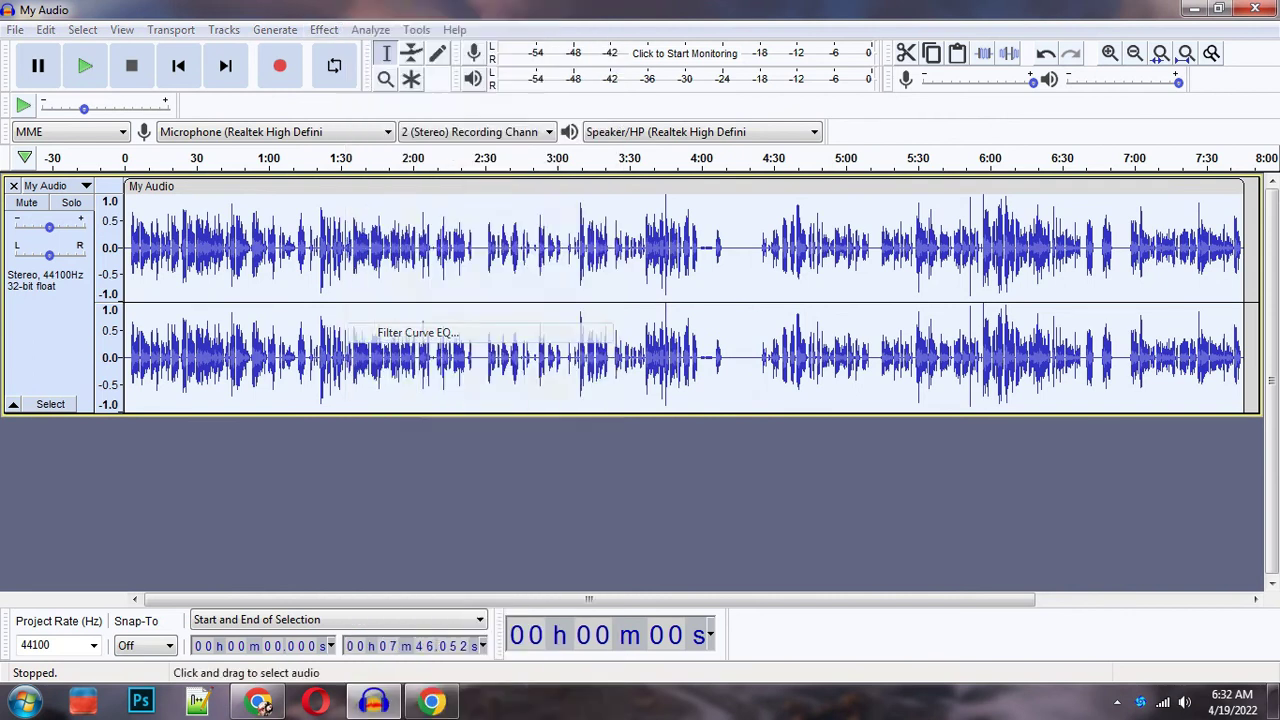
key("alt+m")
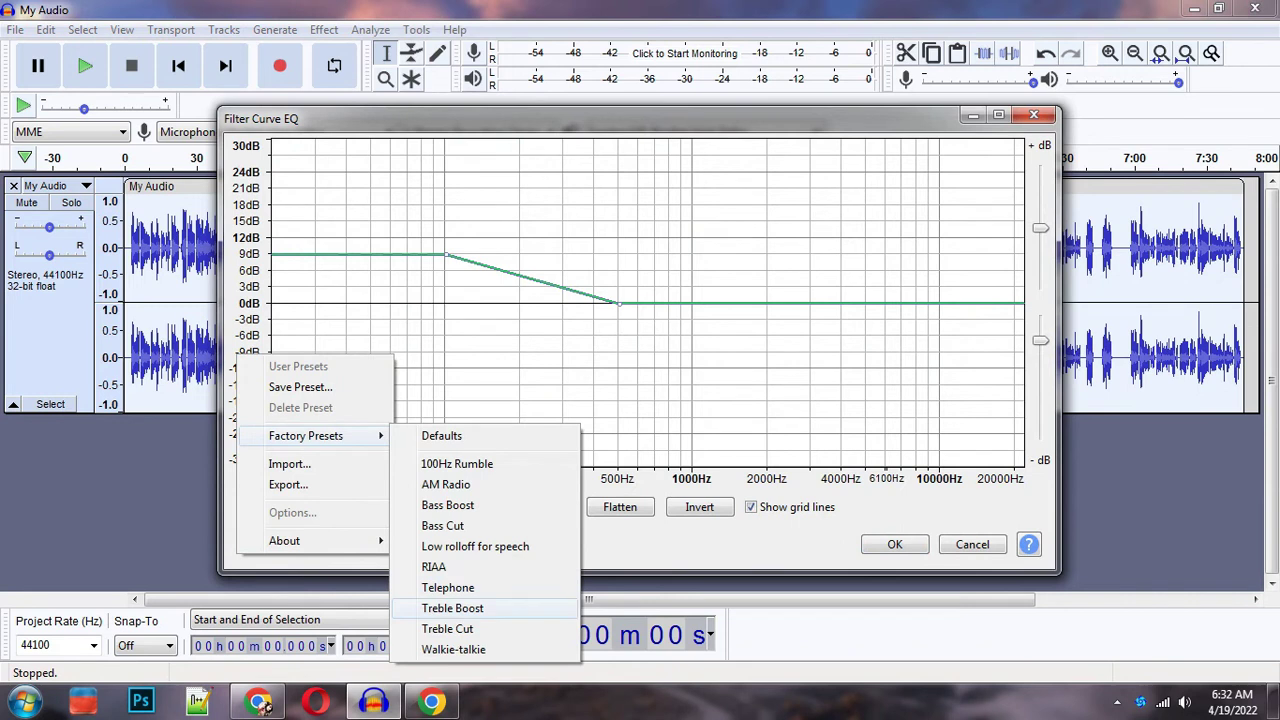
key("Return")
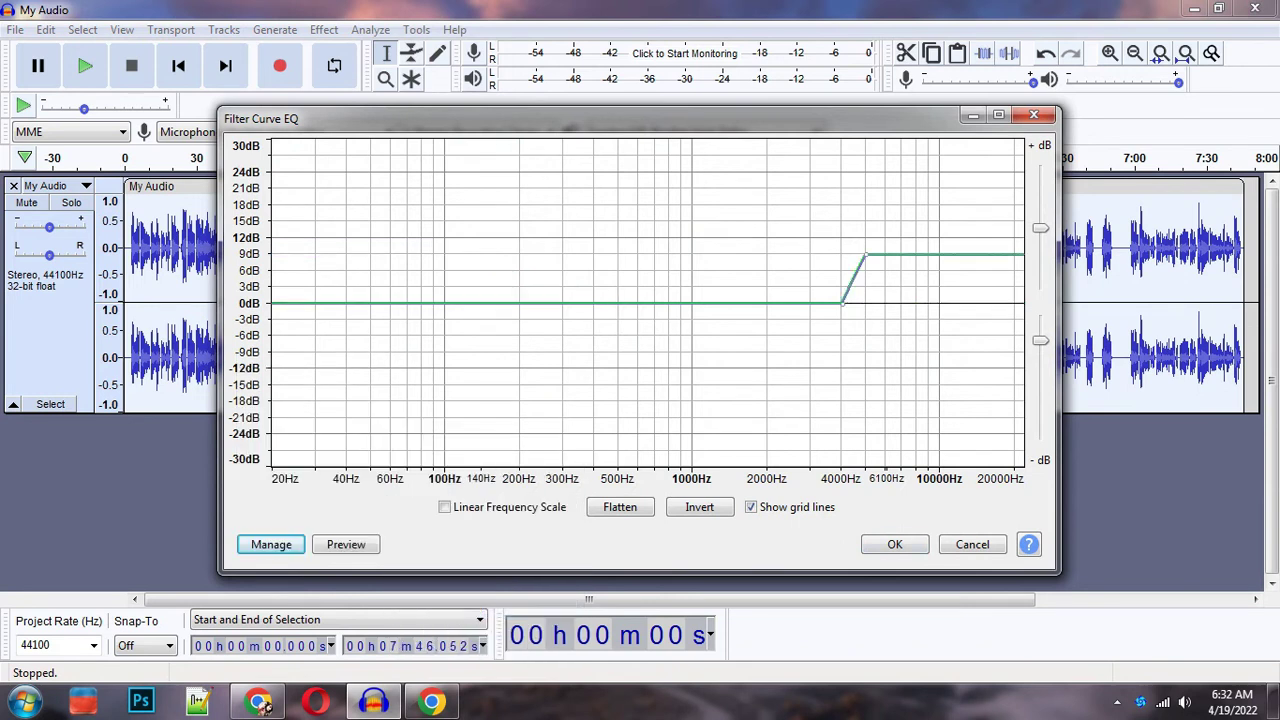
key("Tab")
key("Return")
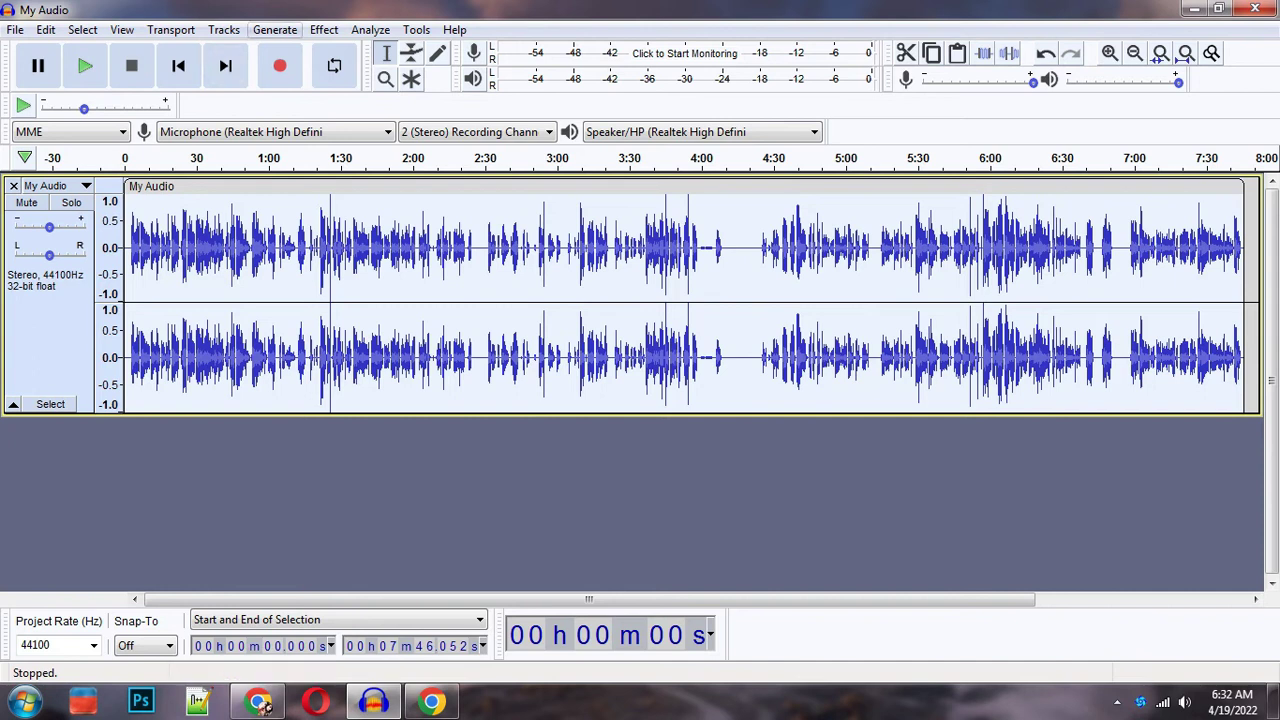
Run Filter Curve EQ on the entire track once more with the Bass Boost factory preset
left_click(323, 29)
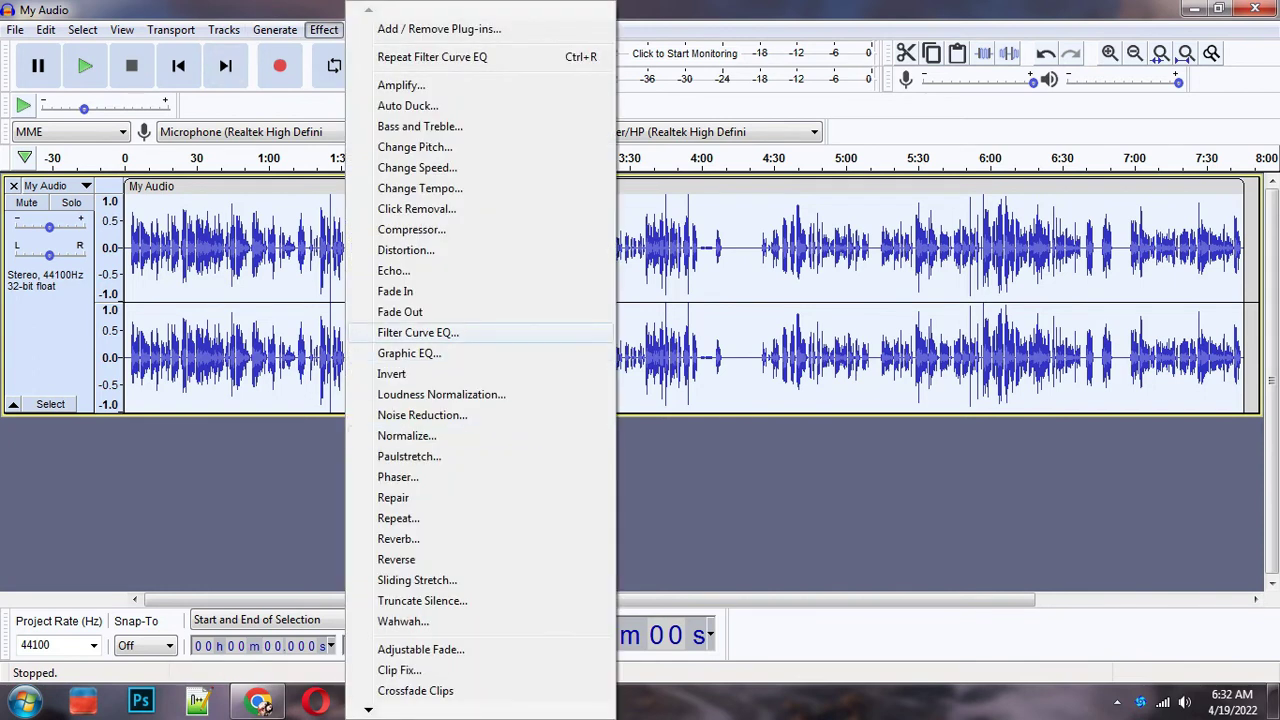
left_click(418, 332)
left_click(271, 544)
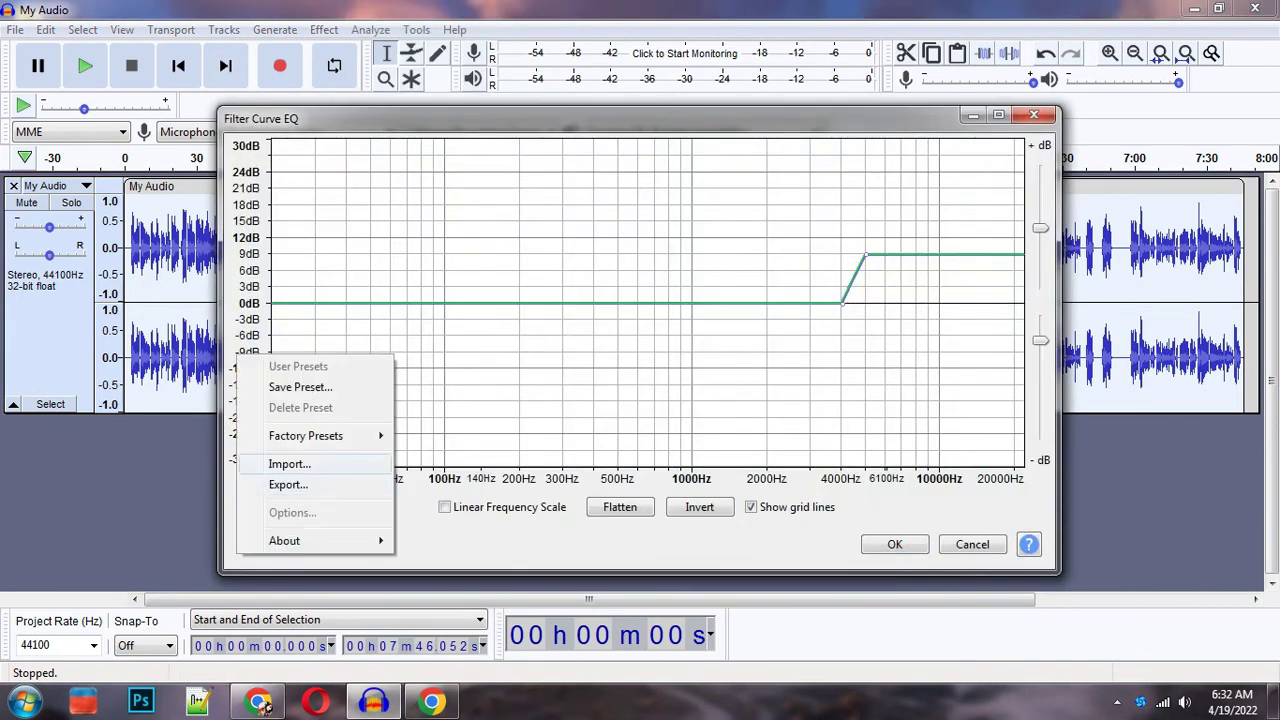
left_click(440, 505)
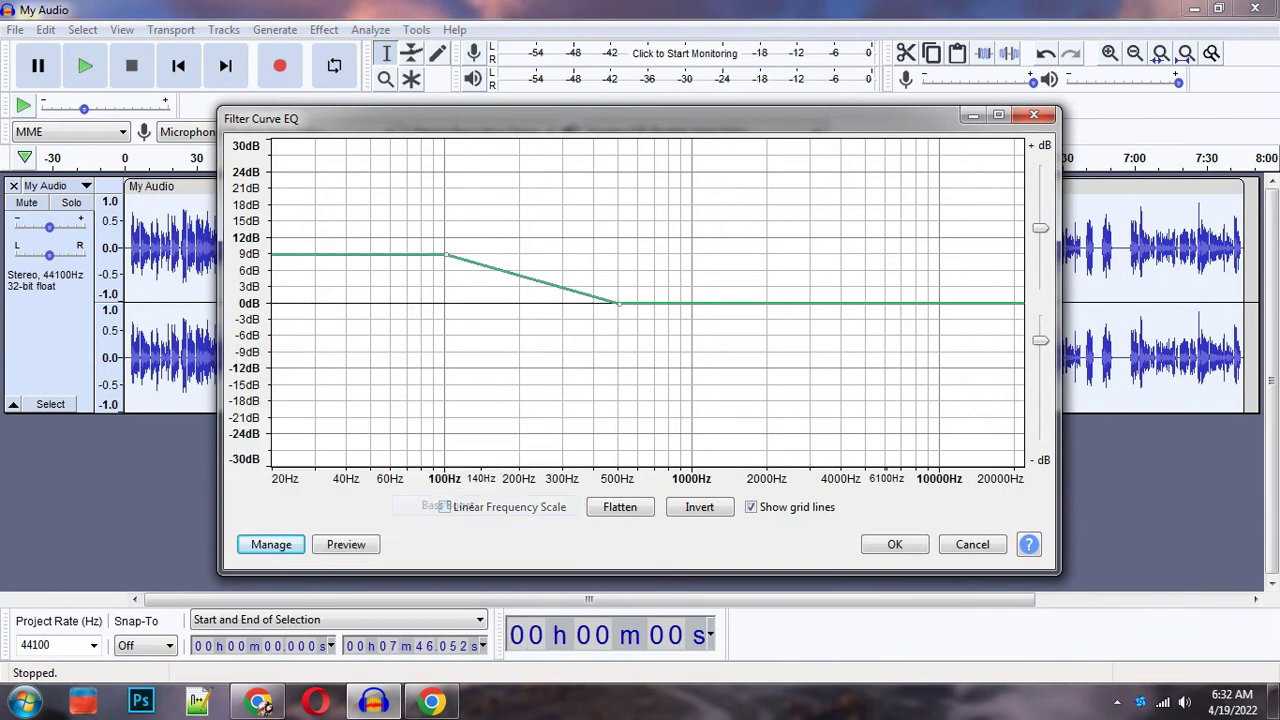
left_click(894, 544)
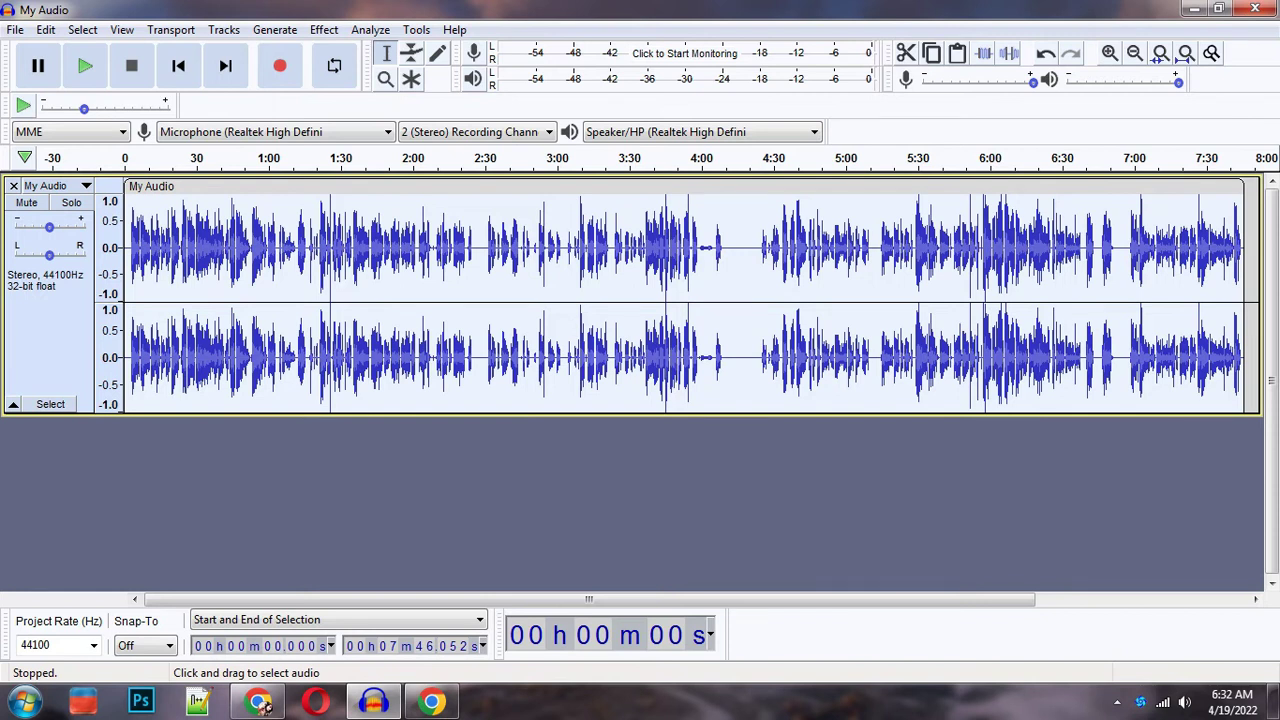
left_click(742, 300)
left_click_drag(730, 300, 757, 300)
left_click(743, 300)
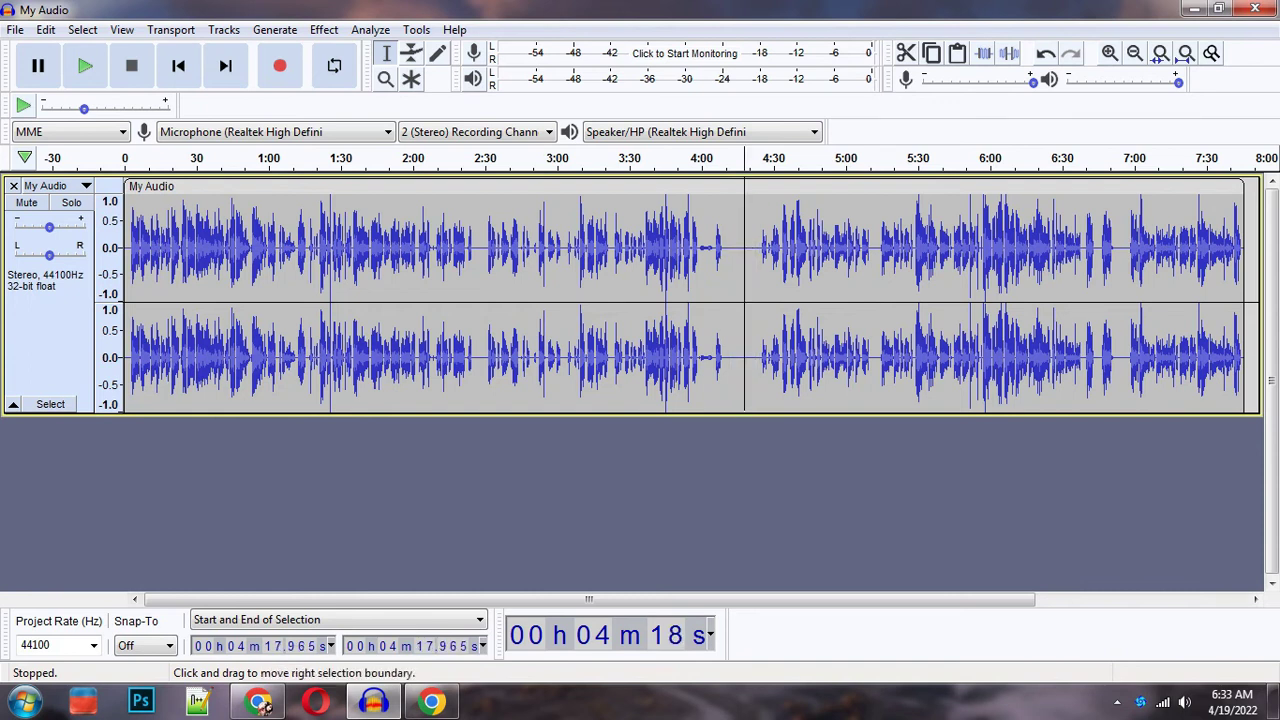
left_click(729, 300)
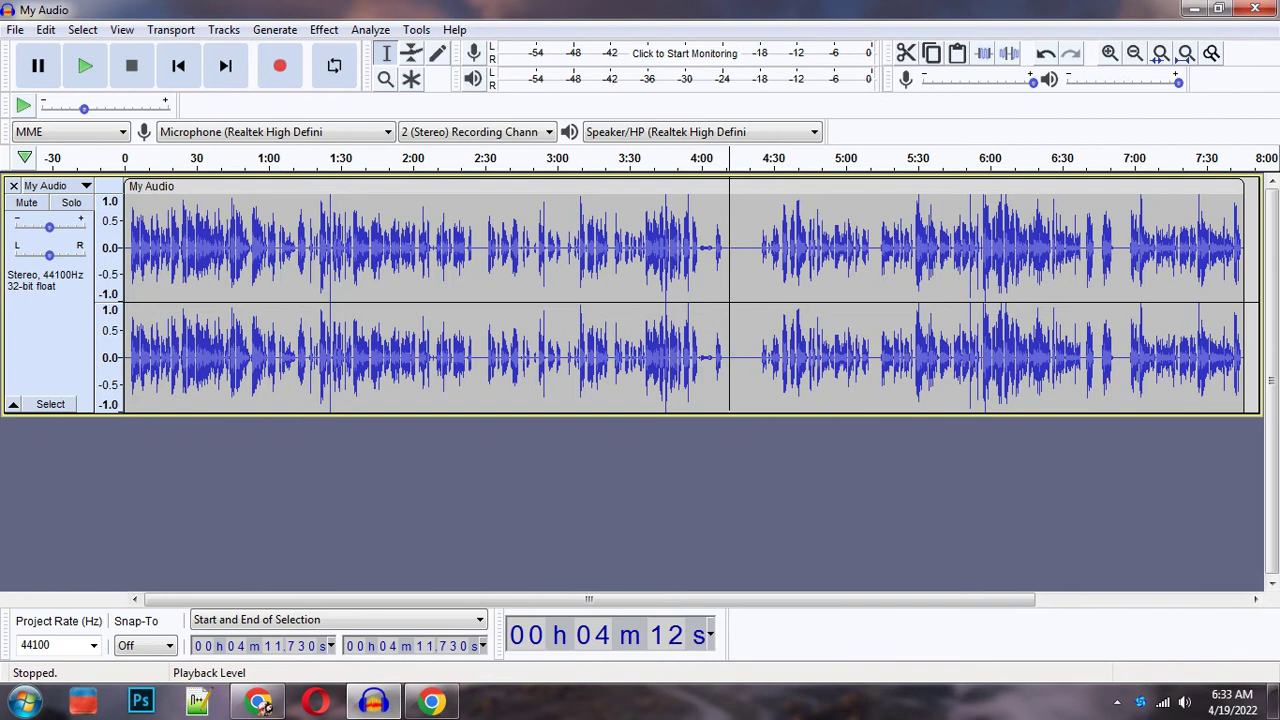
Select the whole track and apply the Compressor with -12 dB threshold, -40 dB noise floor, 2:1 ratio, 0.20 s attack and 1.0 s release
left_click(50, 300)
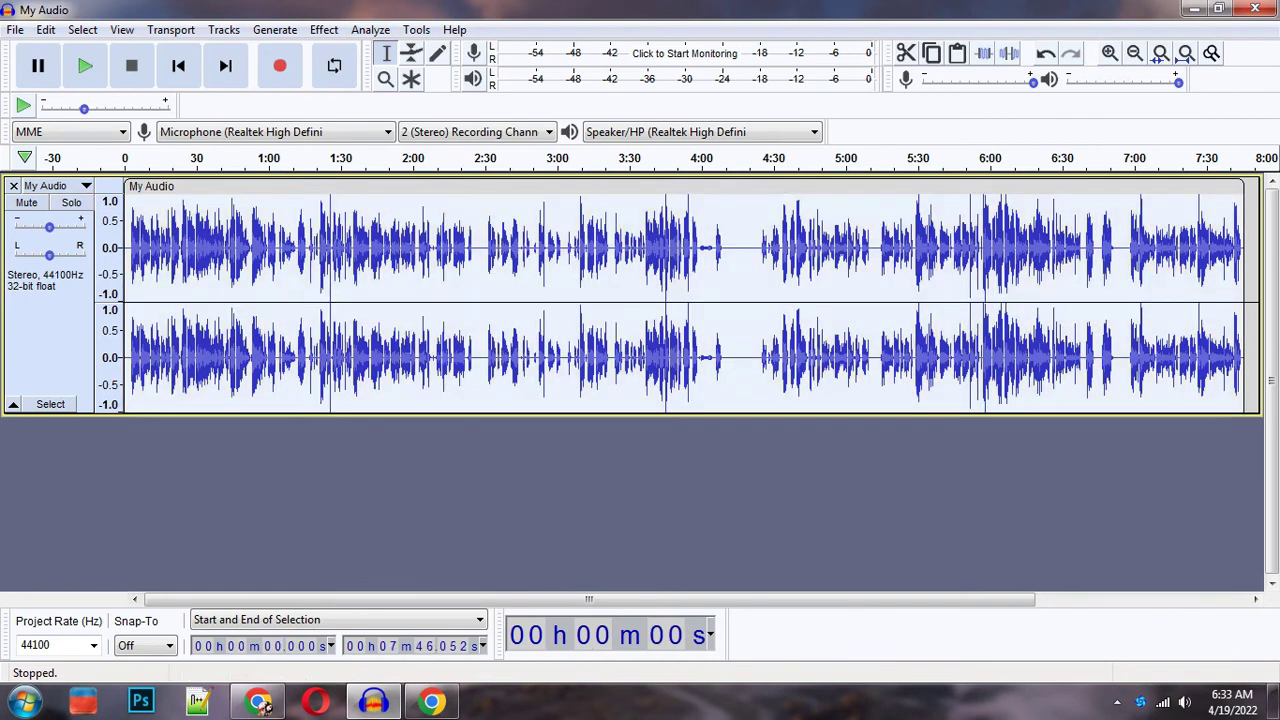
left_click(323, 29)
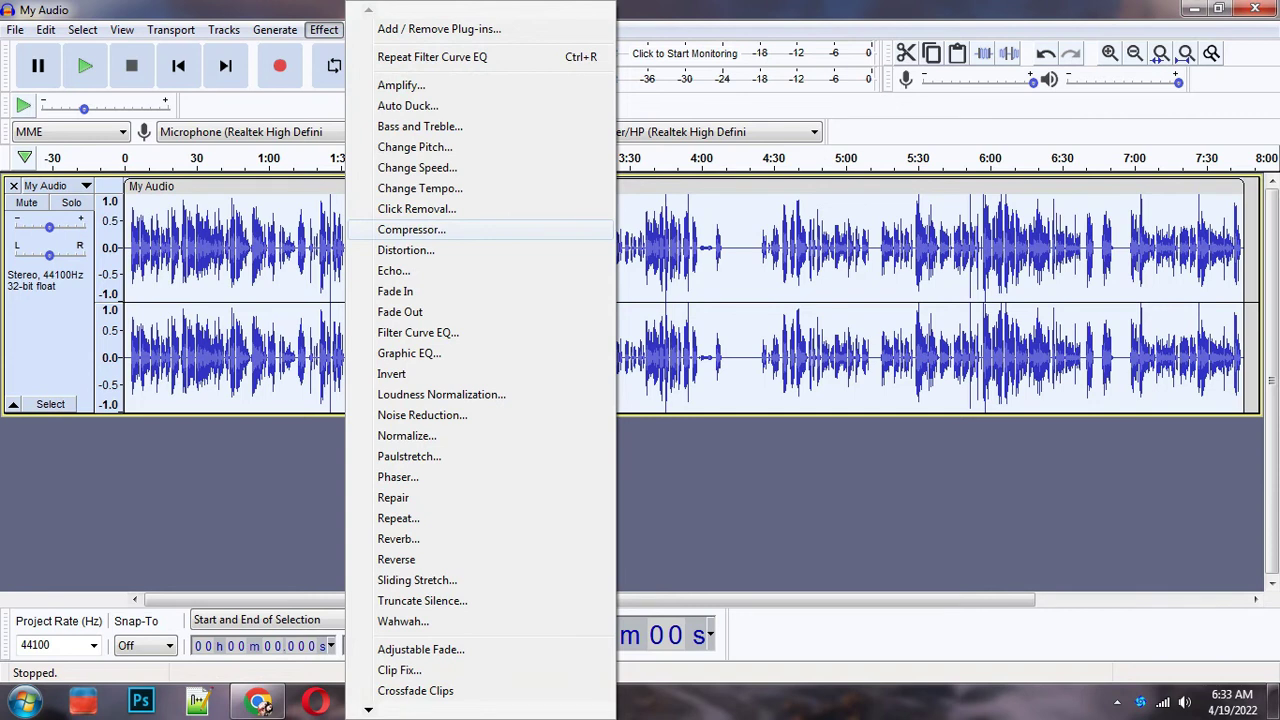
key("Return")
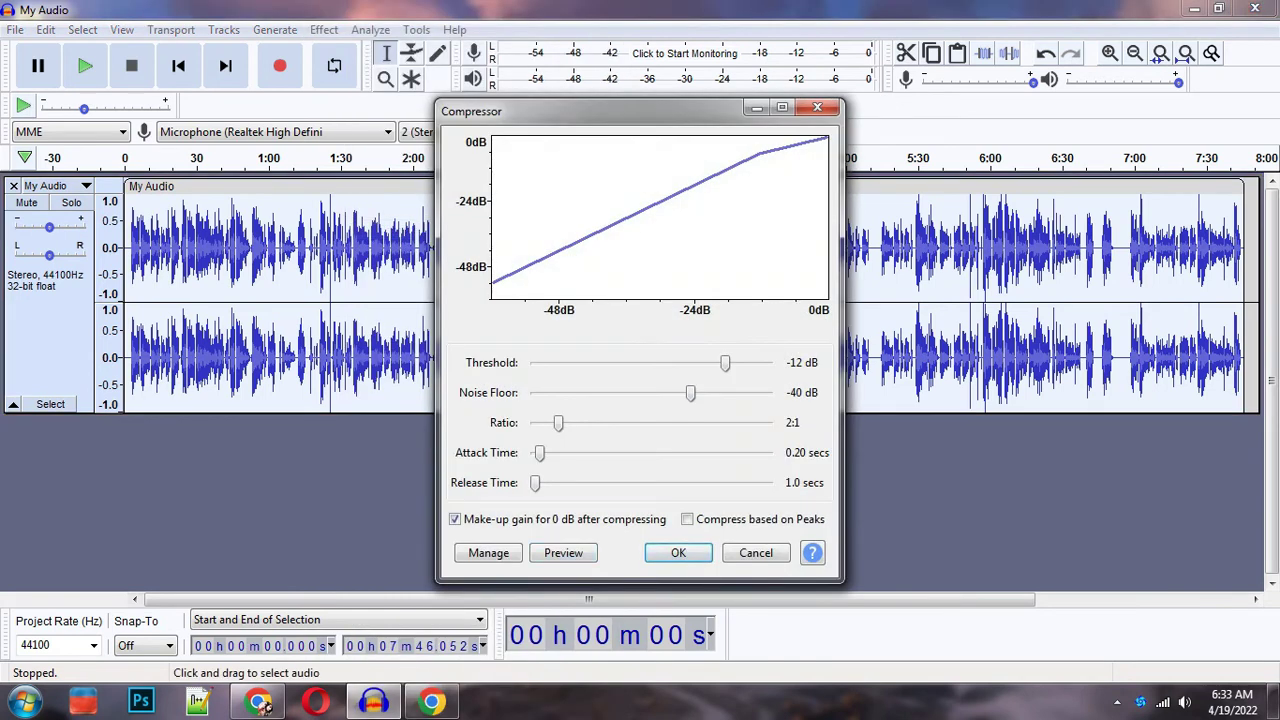
key("Return")
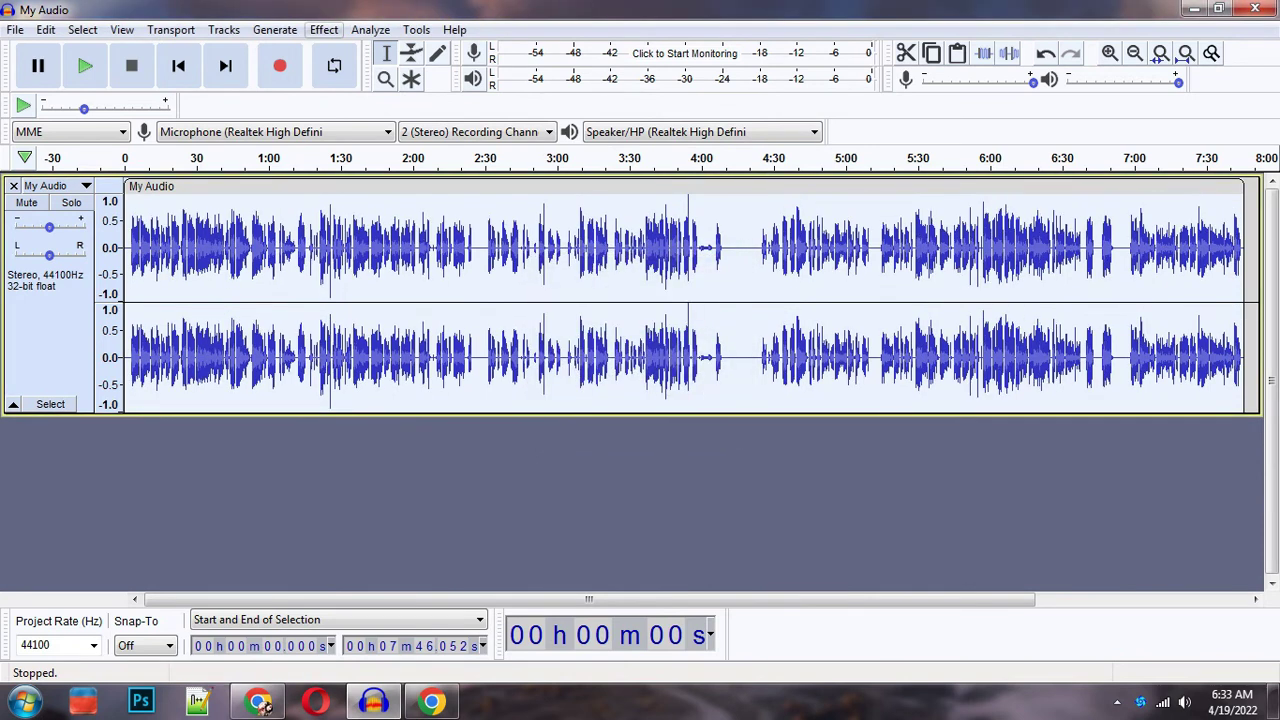
Normalize the entire track to a peak amplitude of -1.0 dB with DC offset removal
left_click(323, 29)
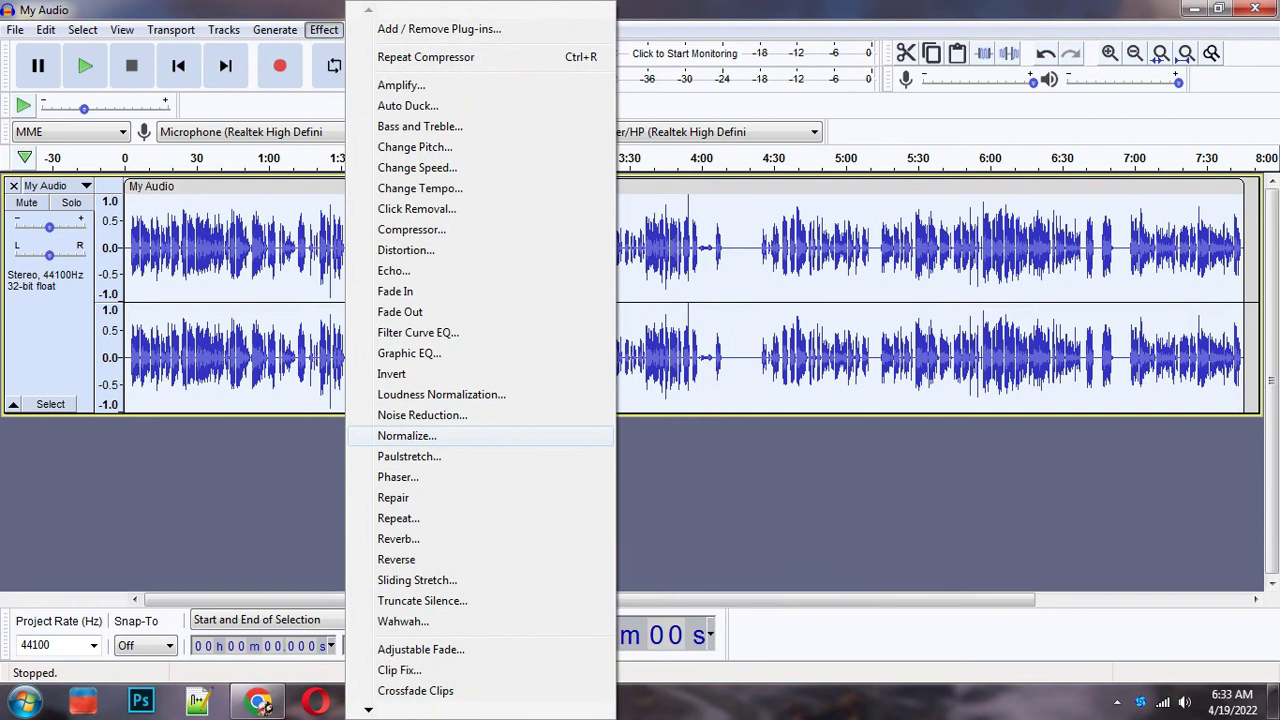
key("Return")
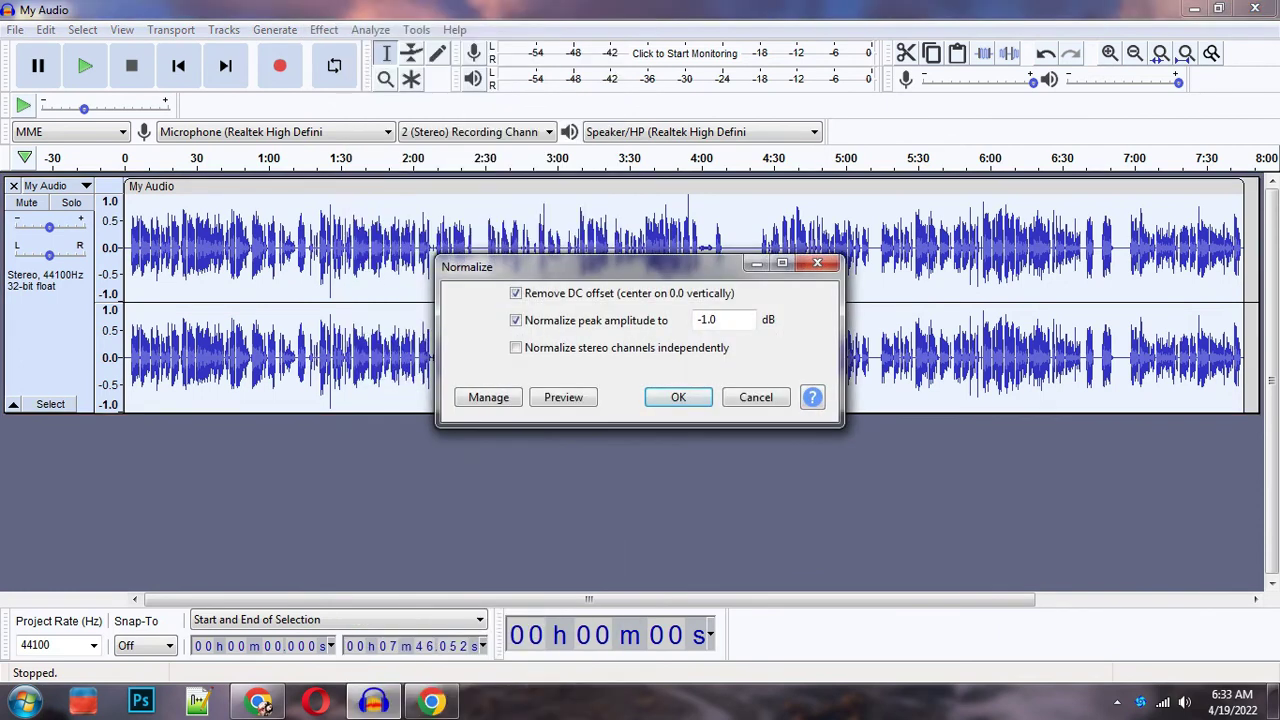
key("Return")
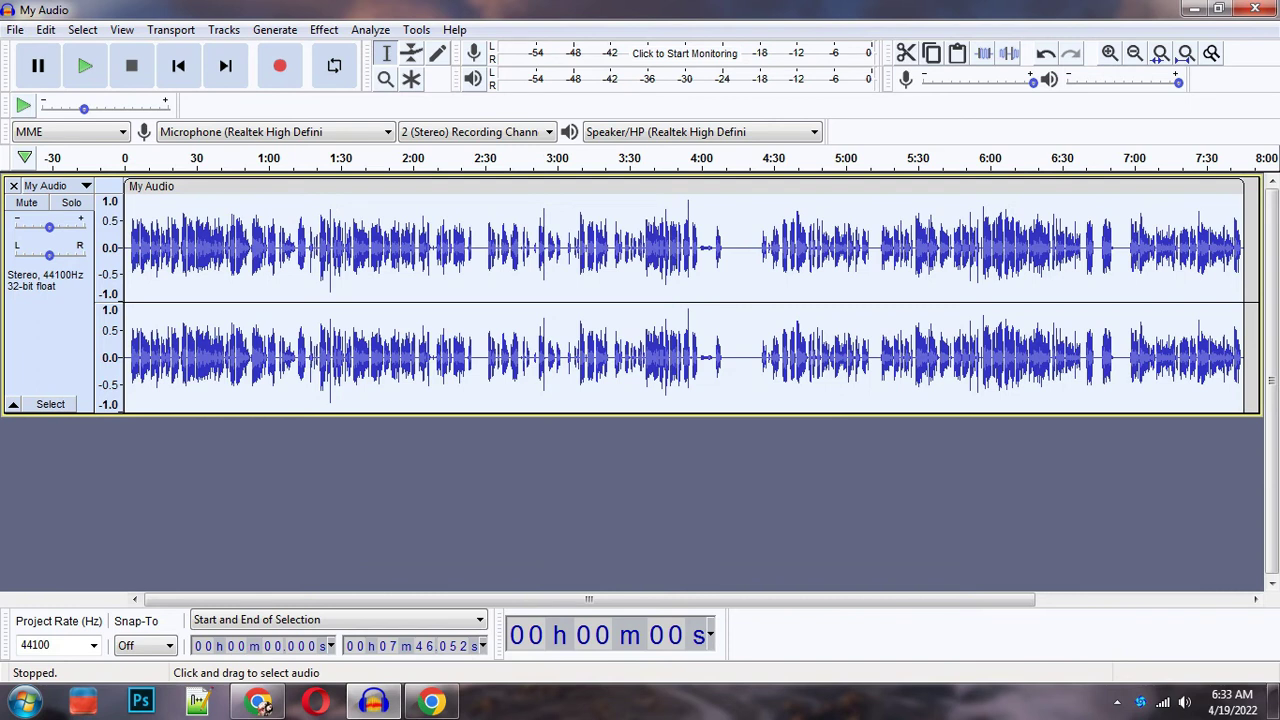
Look through the available export formats and start exporting the audio as MP3
key("alt+f")
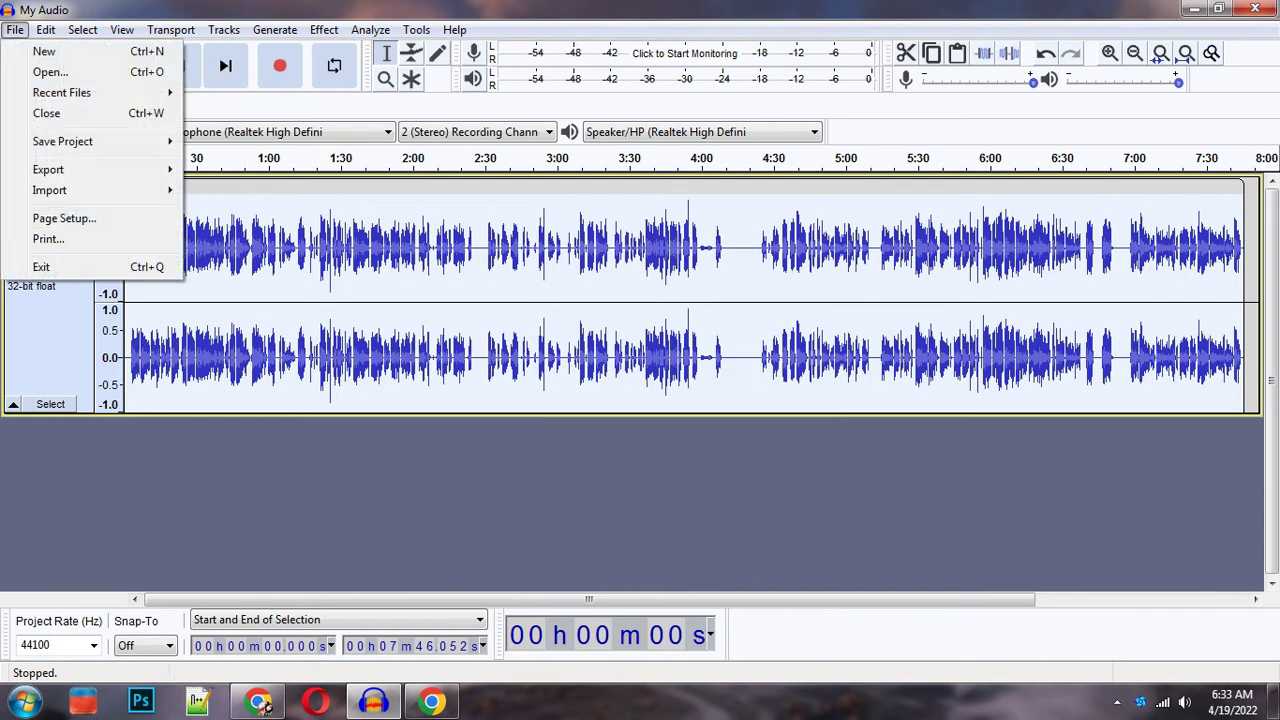
mouse_move(85, 169)
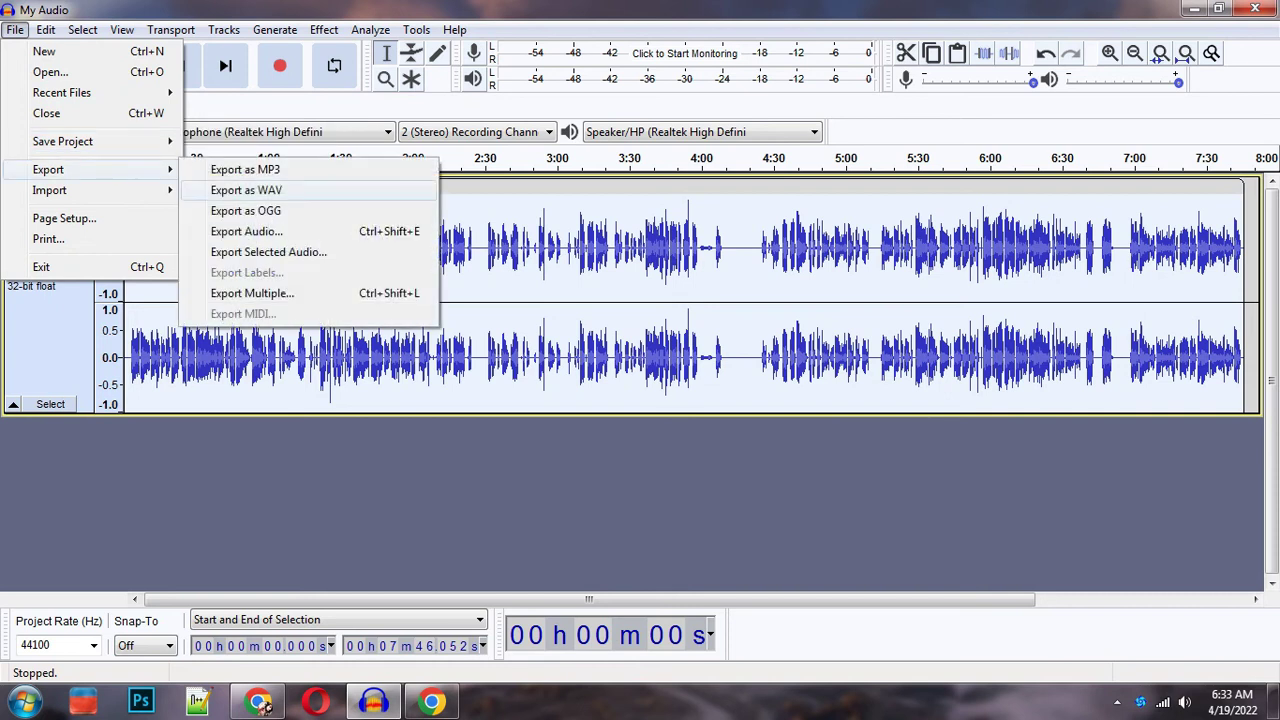
key("Up")
key("Down")
key("Down")
key("Down")
key("Down")
key("Down")
key("Up")
key("Up")
key("Up")
key("Up")
key("Up")
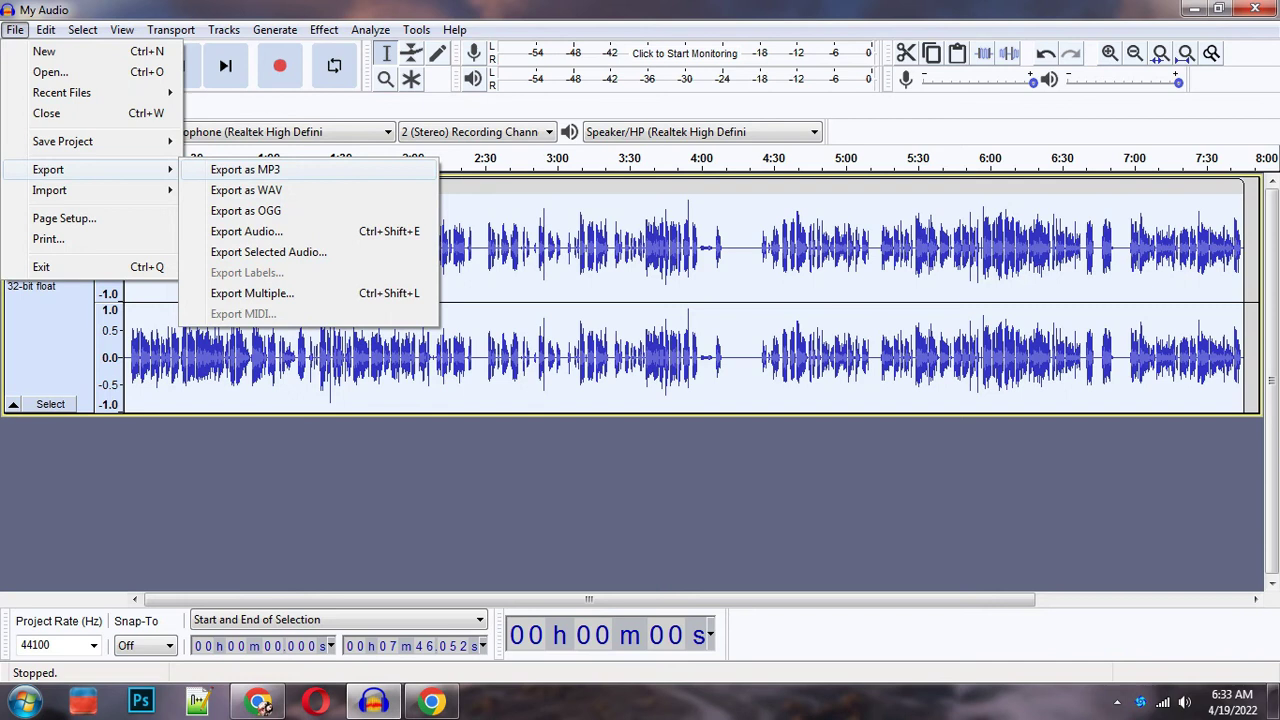
key("Return")
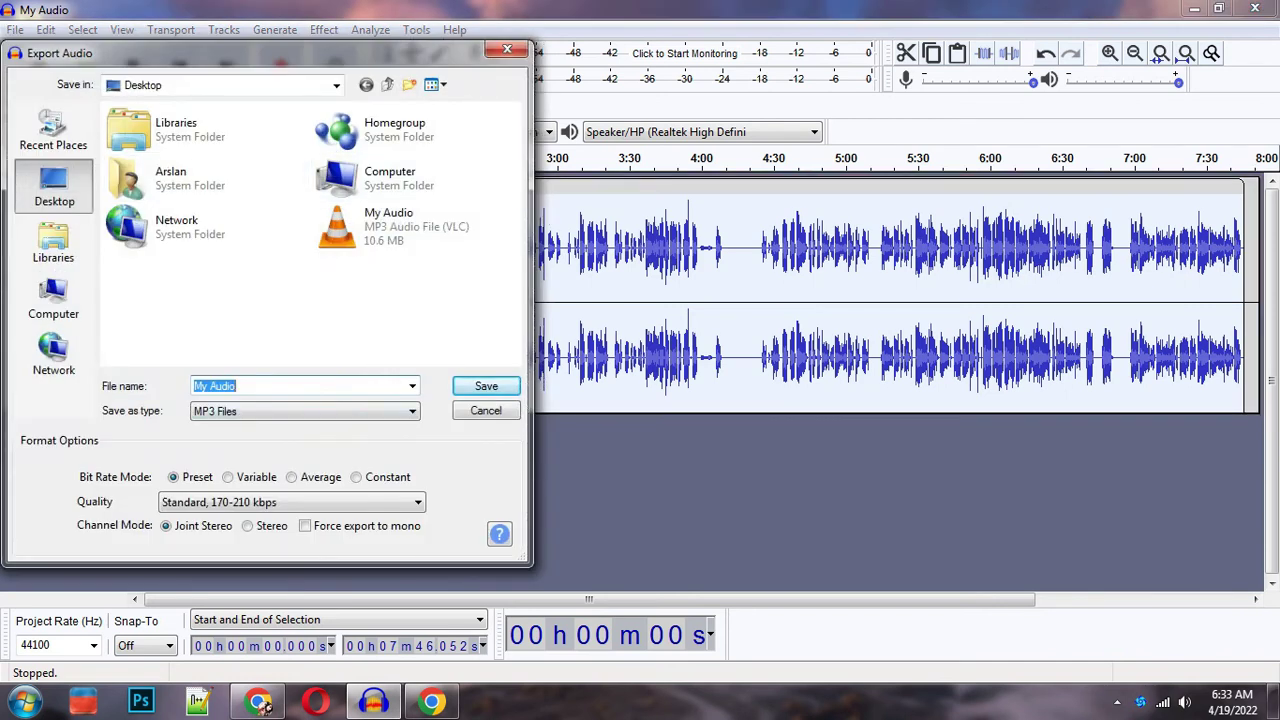
Name the exported MP3 file 123, keeping the Desktop as its destination
key("ctrl+shift+Right")
key("ctrl+shift+Right")
key("ctrl+shift+Left")
key("ctrl+shift+Right")
key("ctrl+a")
type("123")
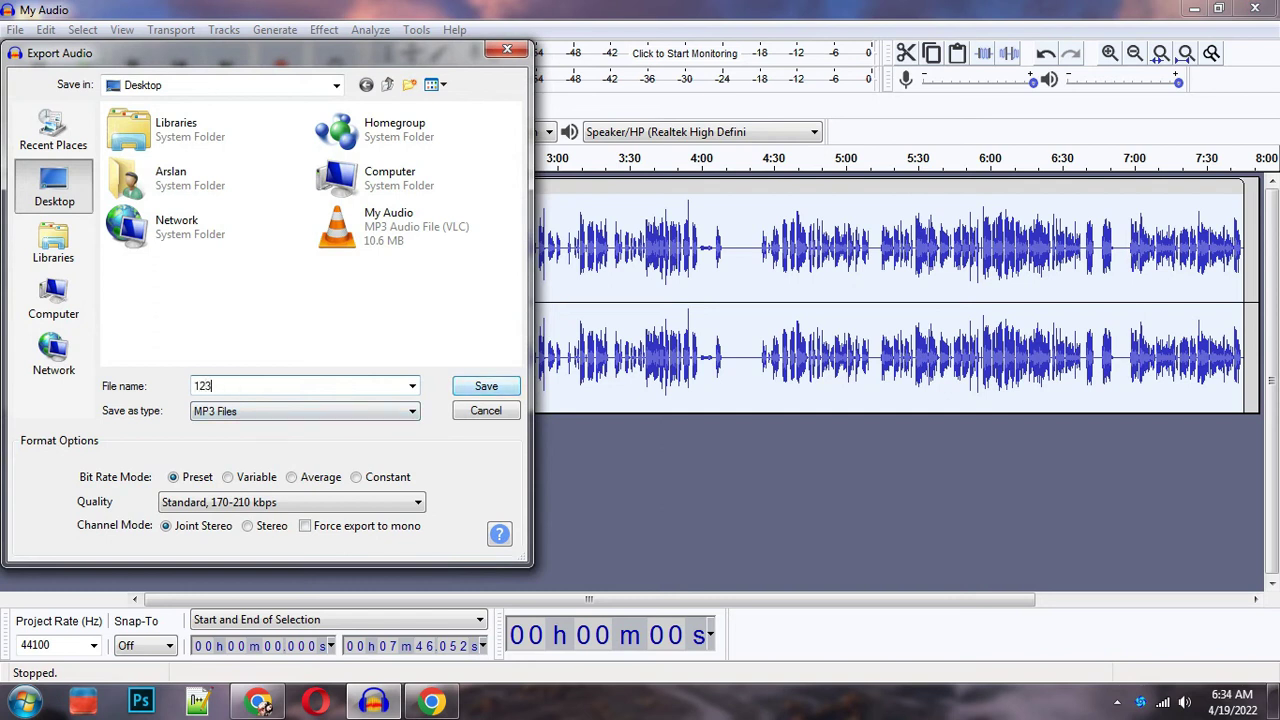
Set the MP3 quality to Insane, 320 kbps, and export the file without editing its metadata tags
left_click(291, 502)
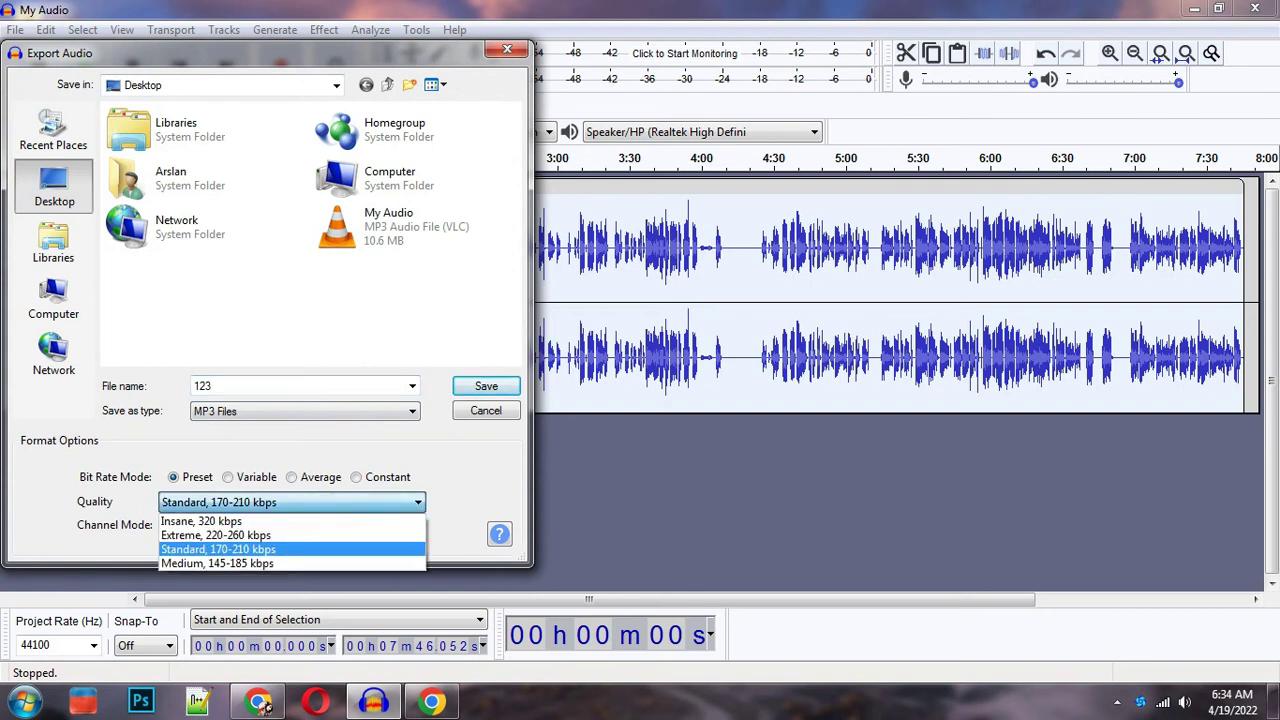
key("Up")
key("Up")
key("Down")
key("Down")
key("Up")
key("Up")
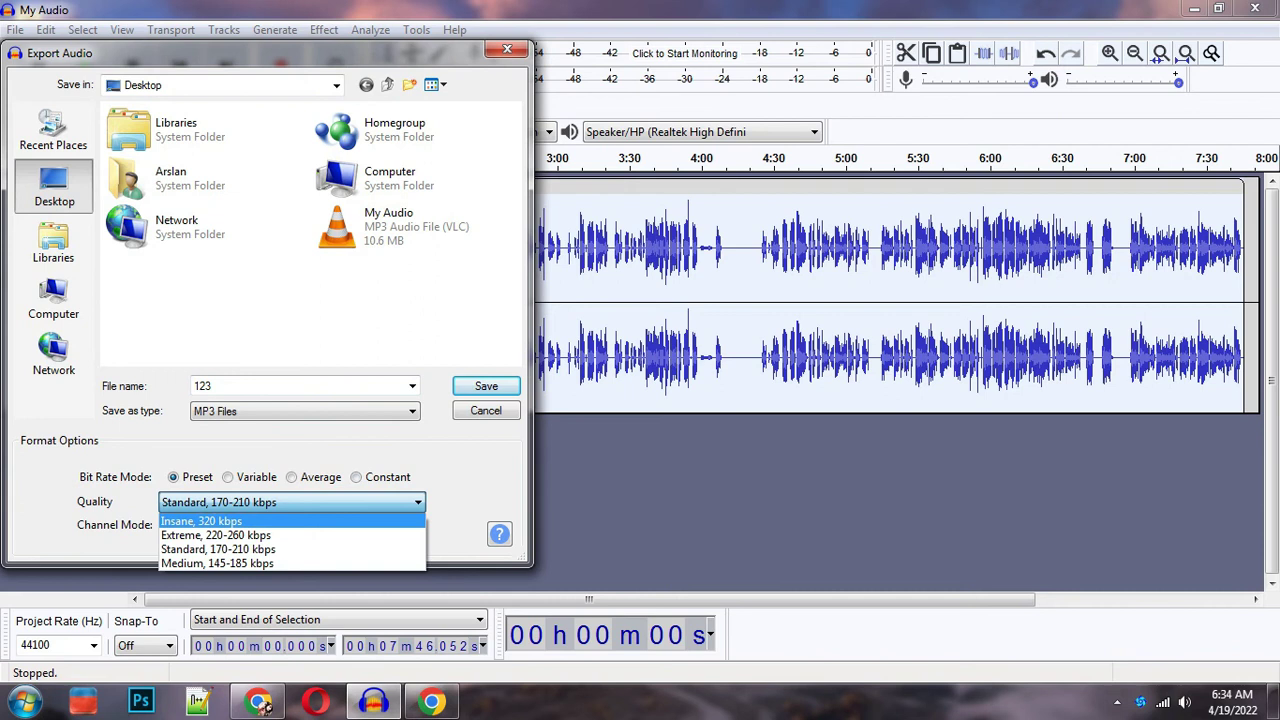
key("Return")
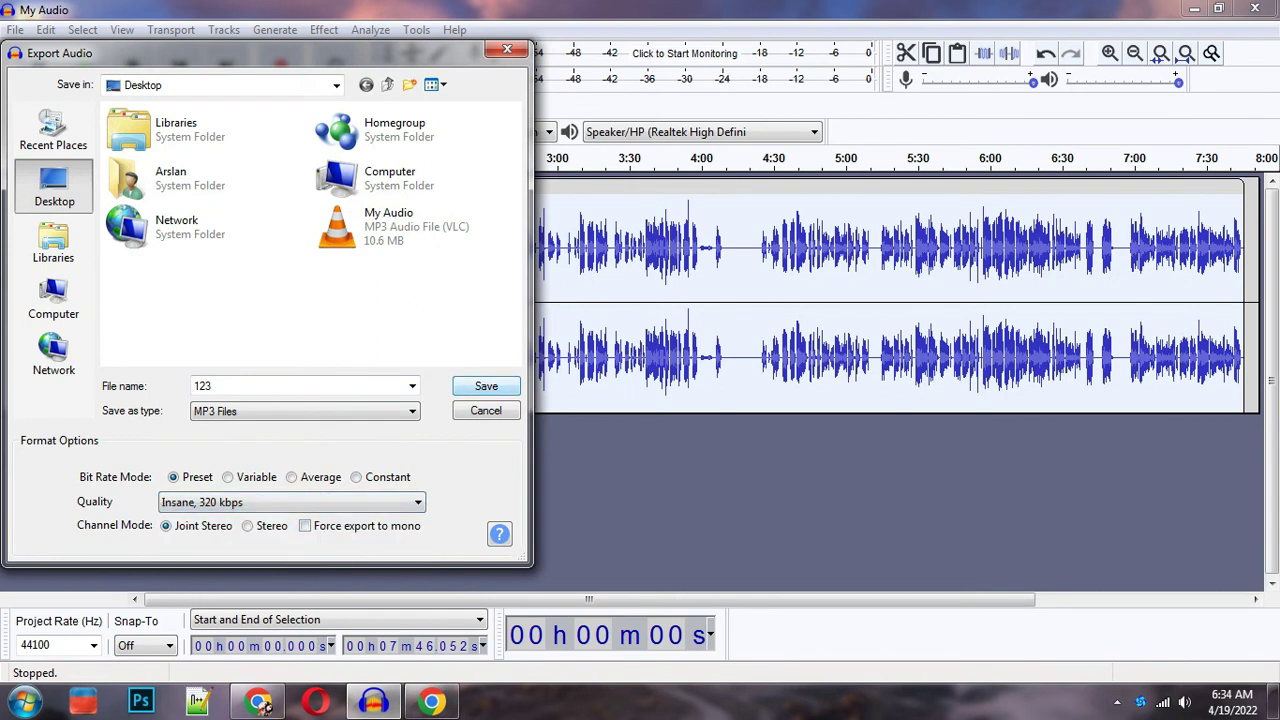
key("Return")
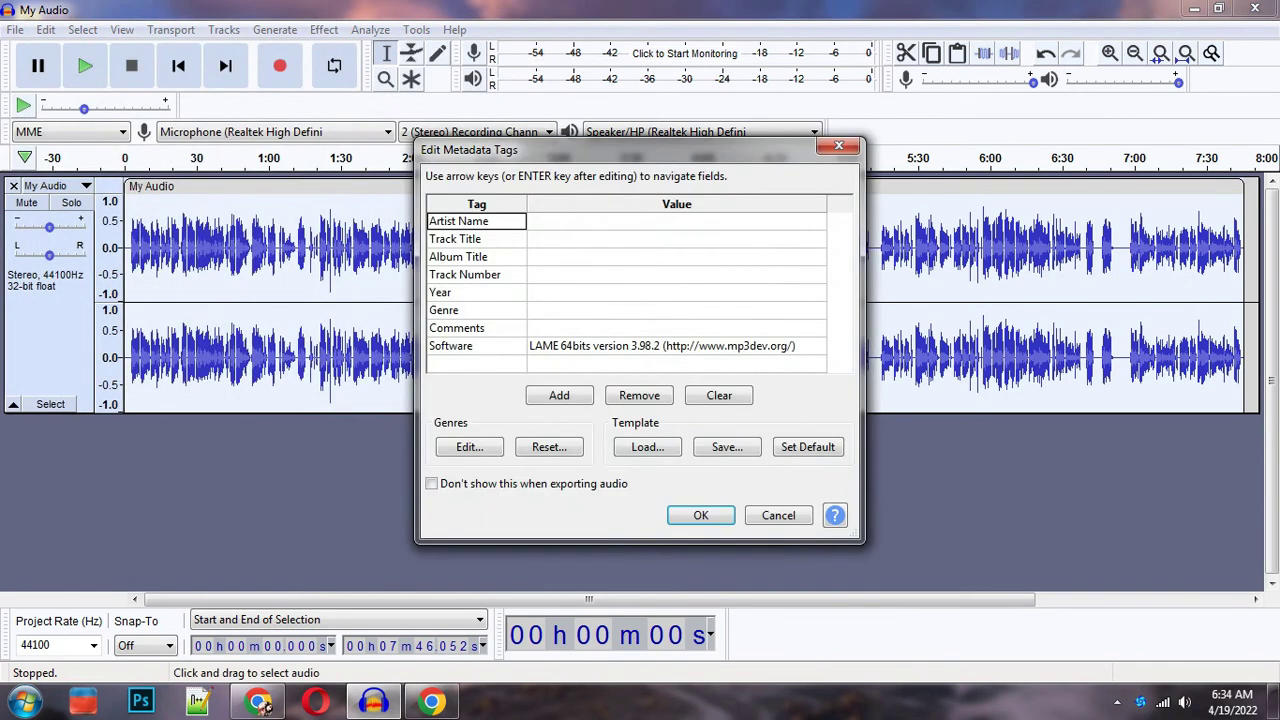
key("Return")
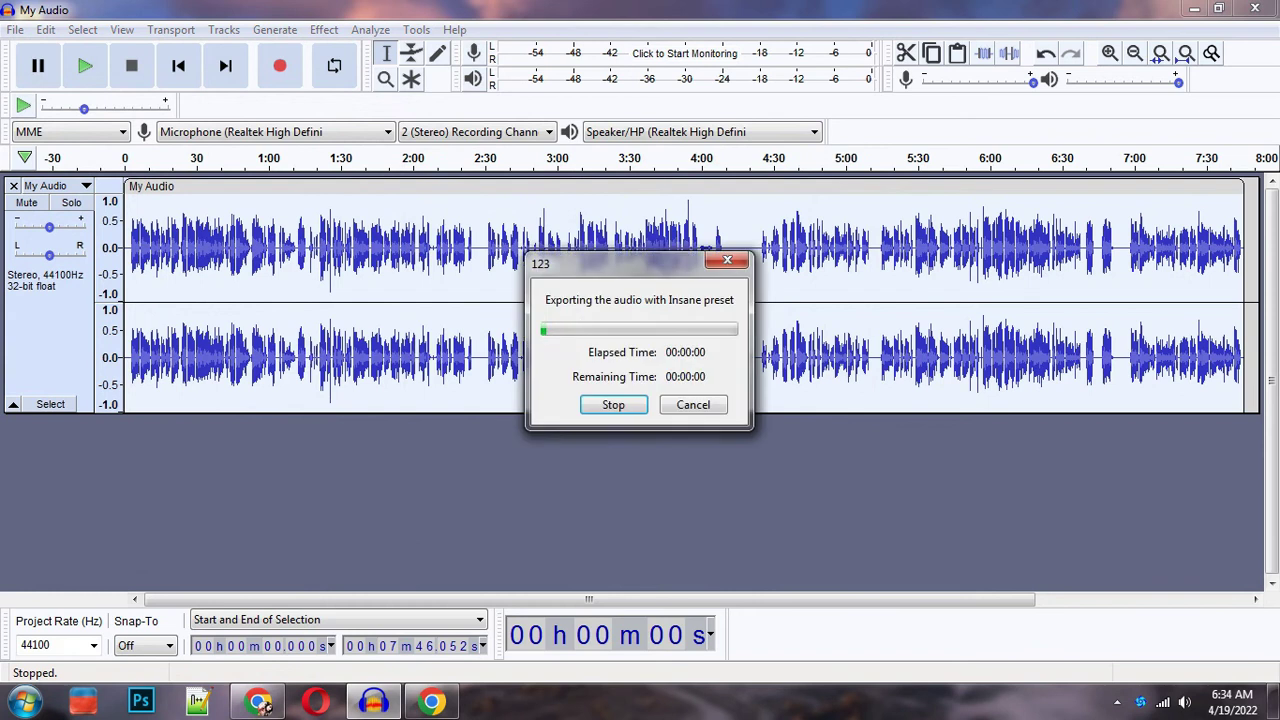